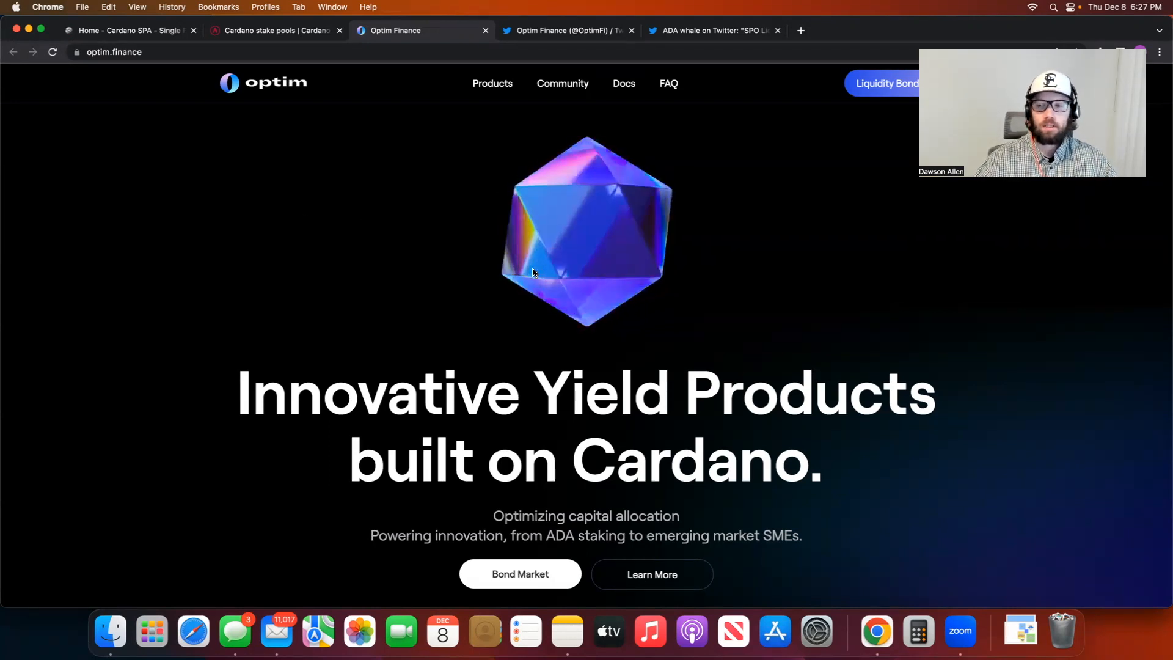
{"action": "left_click", "coordinate": [548, 31]}
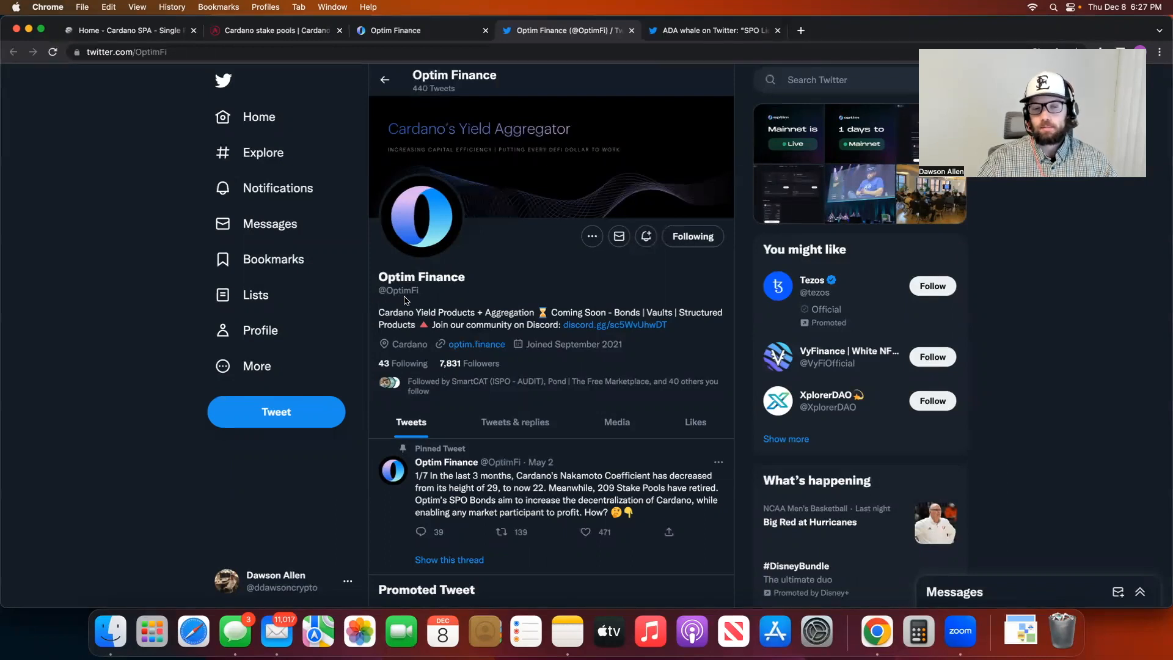
Return to the Optim Finance site and launch the Liquidity Bond app dashboard
{"action": "left_click", "coordinate": [425, 40]}
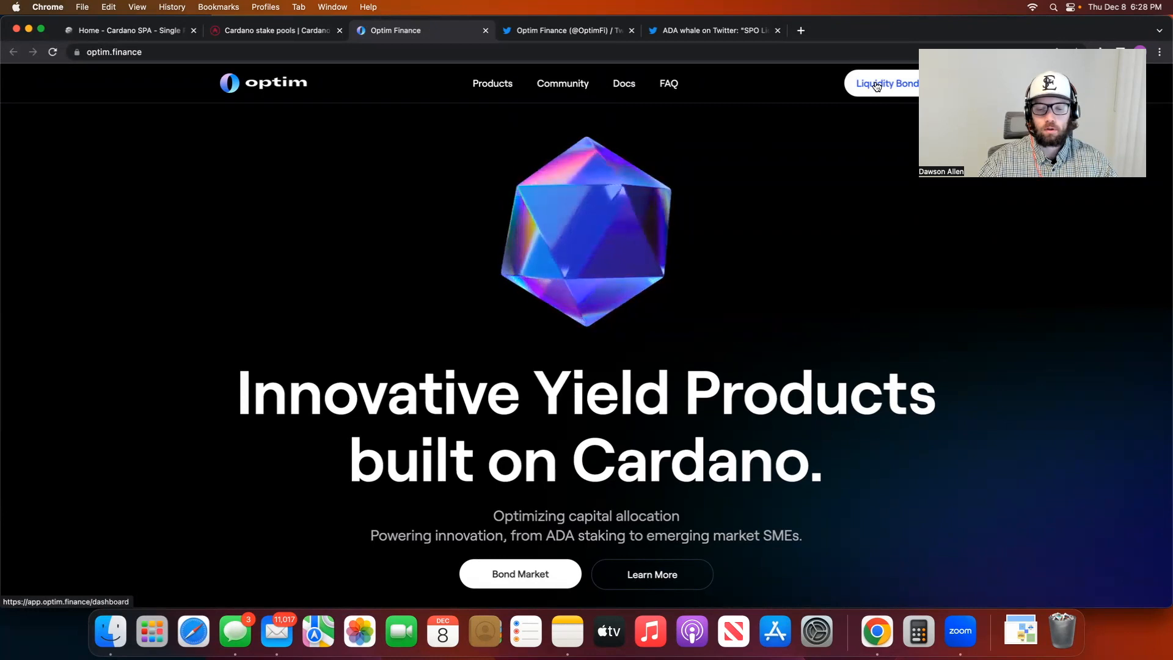
{"action": "left_click", "coordinate": [877, 87]}
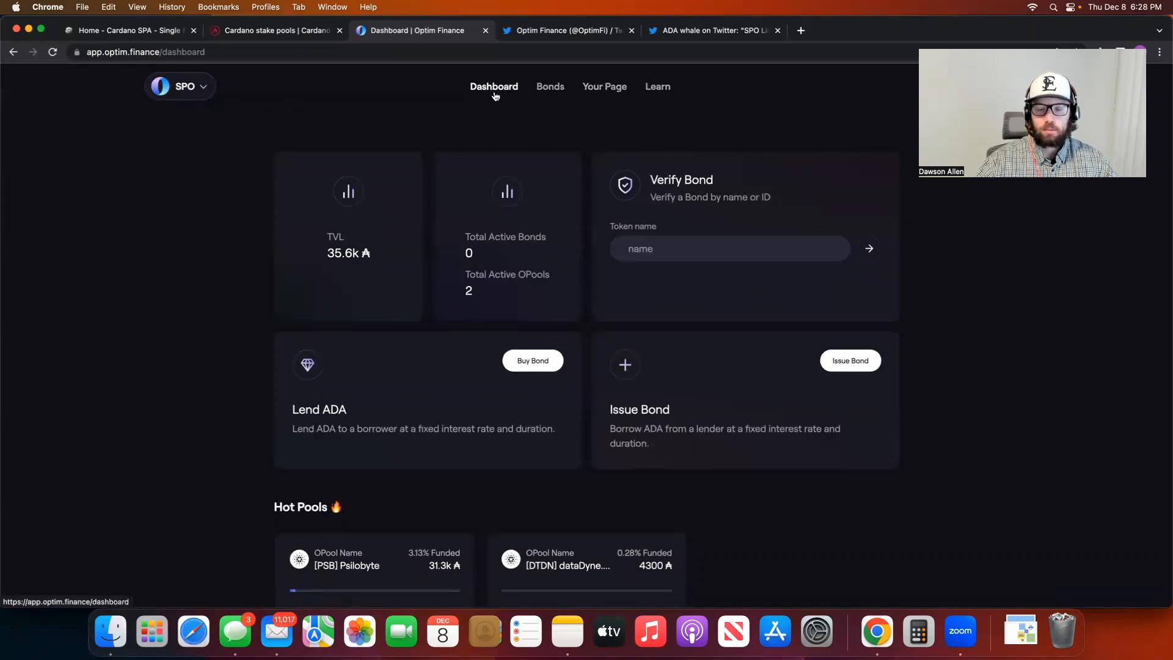
{"action": "scroll", "coordinate": [665, 86], "scroll_direction": "down", "scroll_amount": 1}
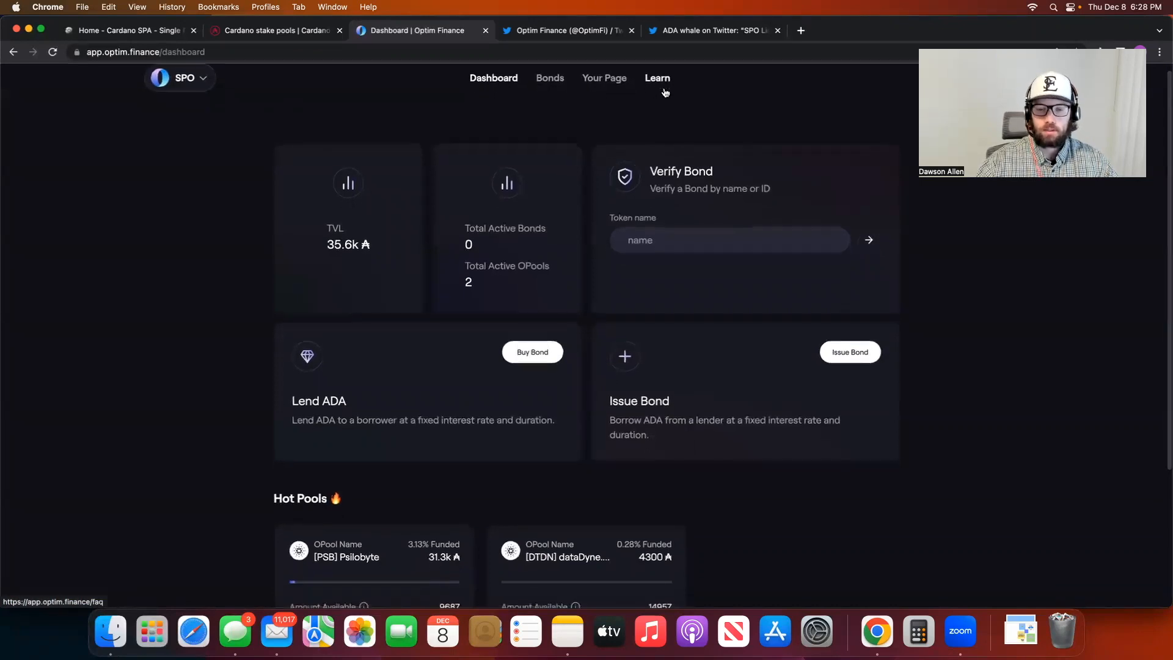
{"action": "scroll", "coordinate": [435, 134], "scroll_direction": "up", "scroll_amount": 1}
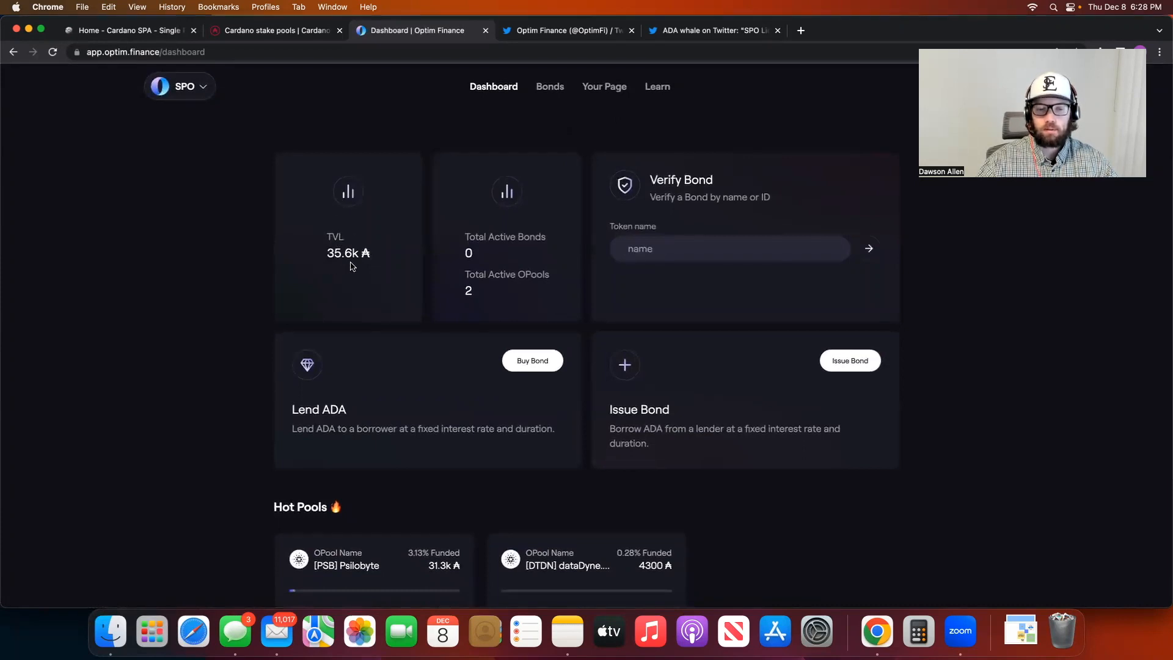
{"action": "scroll", "coordinate": [323, 409], "scroll_direction": "down", "scroll_amount": 2}
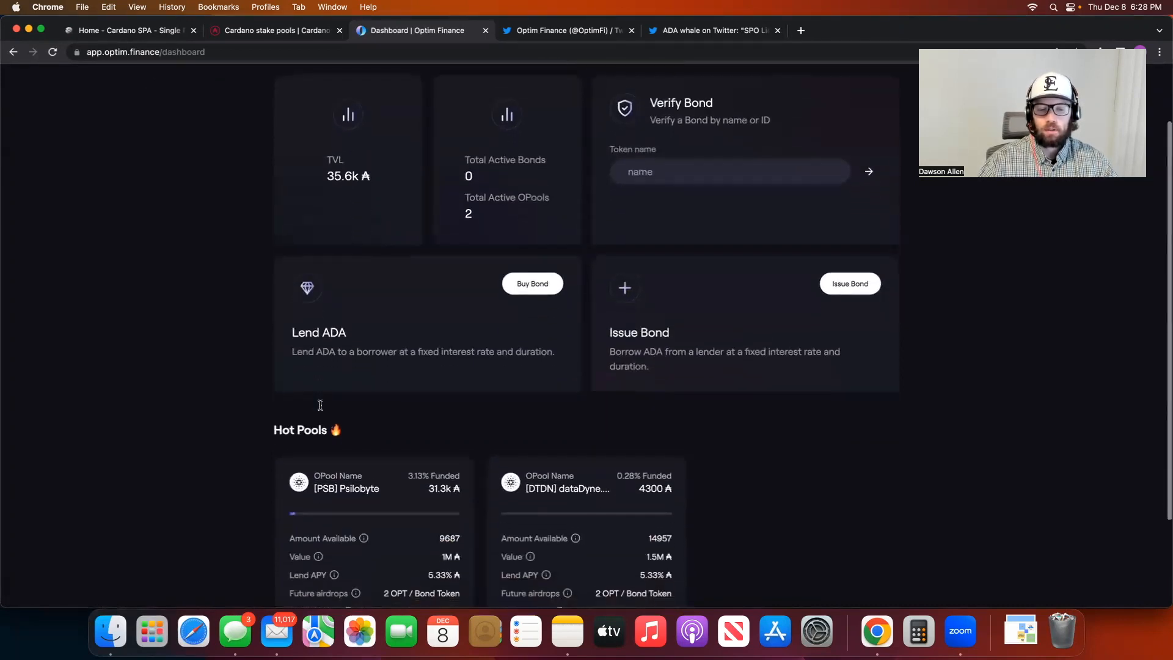
{"action": "scroll", "coordinate": [323, 409], "scroll_direction": "down", "scroll_amount": 2}
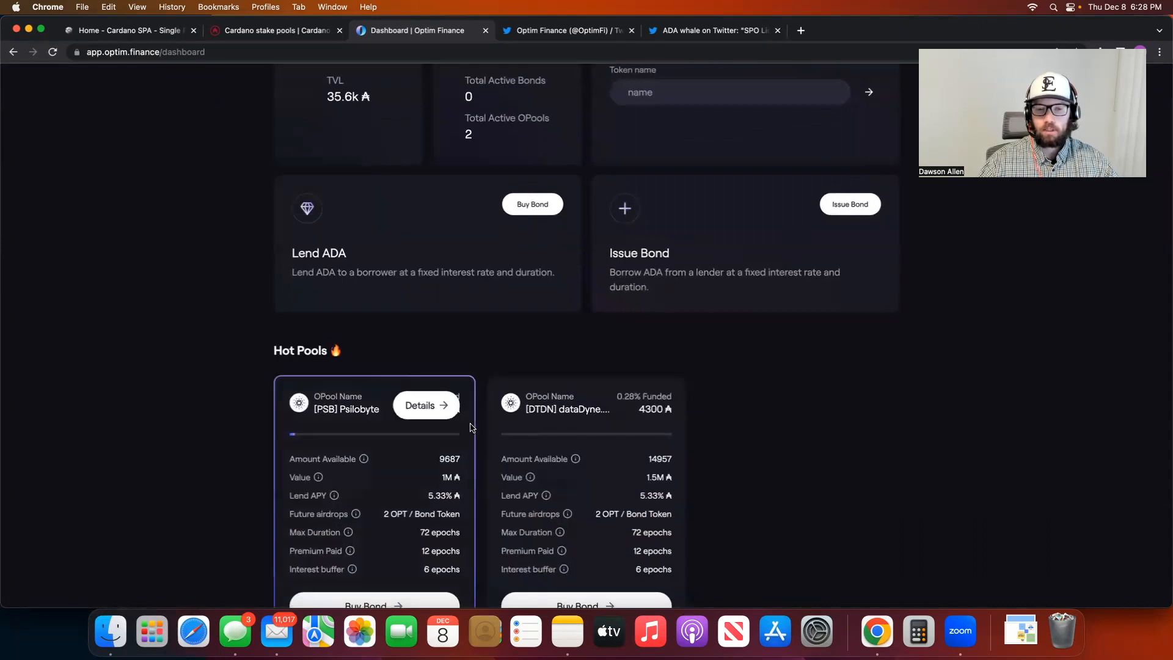
{"action": "scroll", "coordinate": [470, 427], "scroll_direction": "up", "scroll_amount": 2}
{"action": "scroll", "coordinate": [471, 428], "scroll_direction": "up", "scroll_amount": 1}
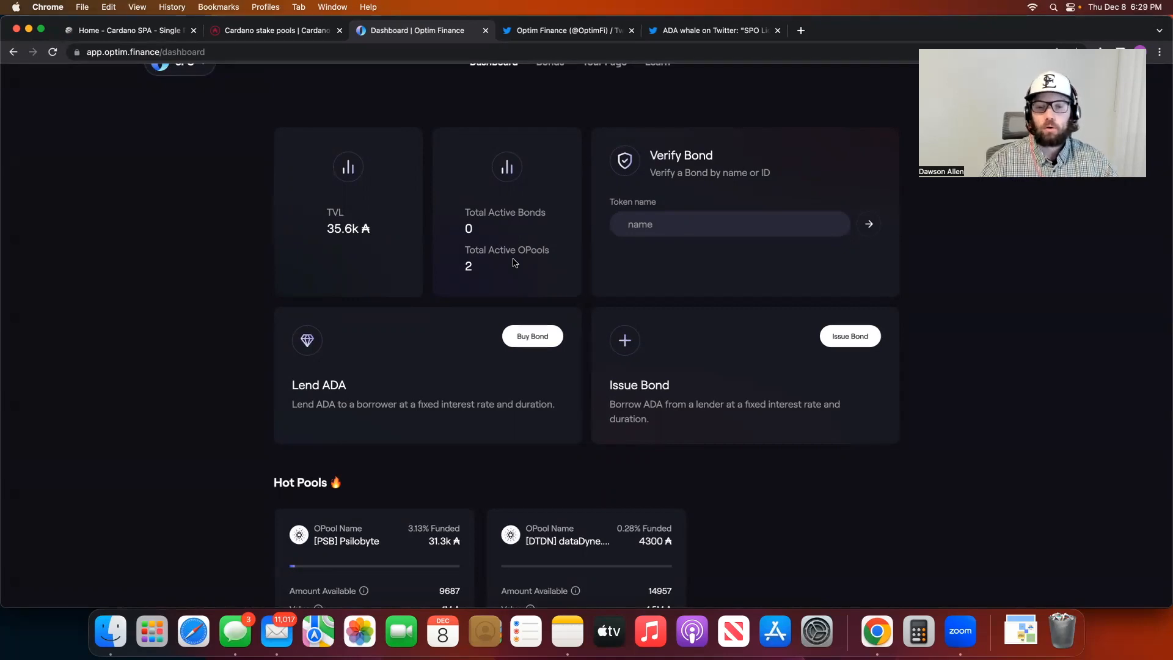
{"action": "scroll", "coordinate": [513, 263], "scroll_direction": "up", "scroll_amount": 1}
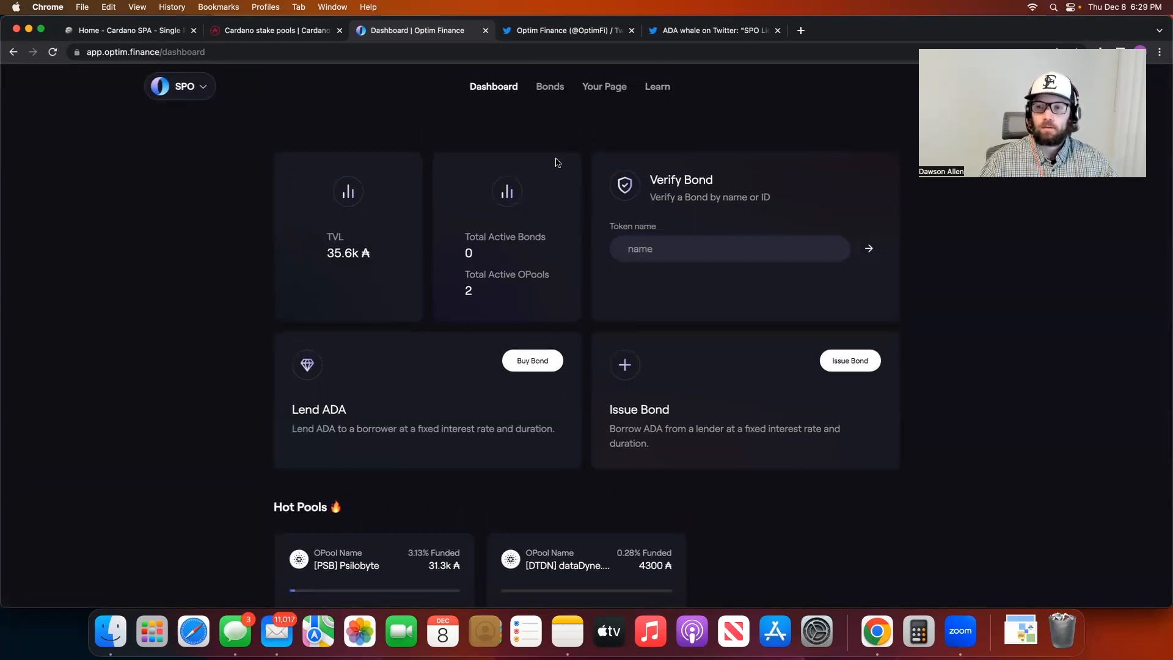
{"action": "scroll", "coordinate": [533, 212], "scroll_direction": "down", "scroll_amount": 2}
{"action": "scroll", "coordinate": [532, 211], "scroll_direction": "down", "scroll_amount": 2}
{"action": "scroll", "coordinate": [533, 212], "scroll_direction": "down", "scroll_amount": 1}
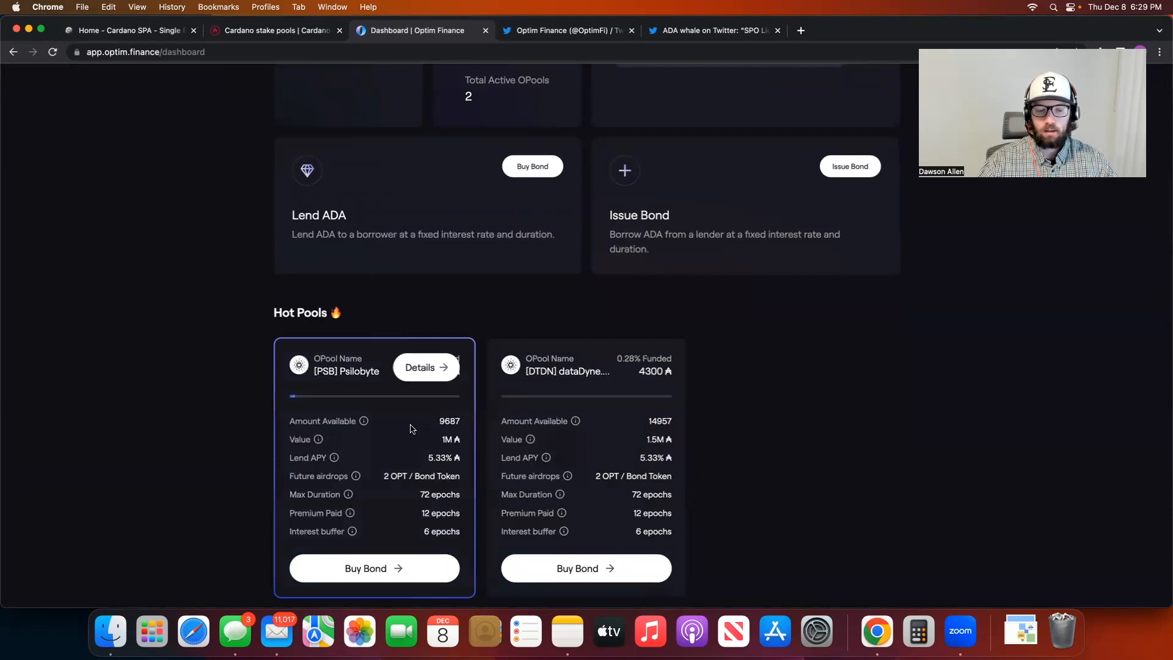
{"action": "mouse_move", "coordinate": [373, 467]}
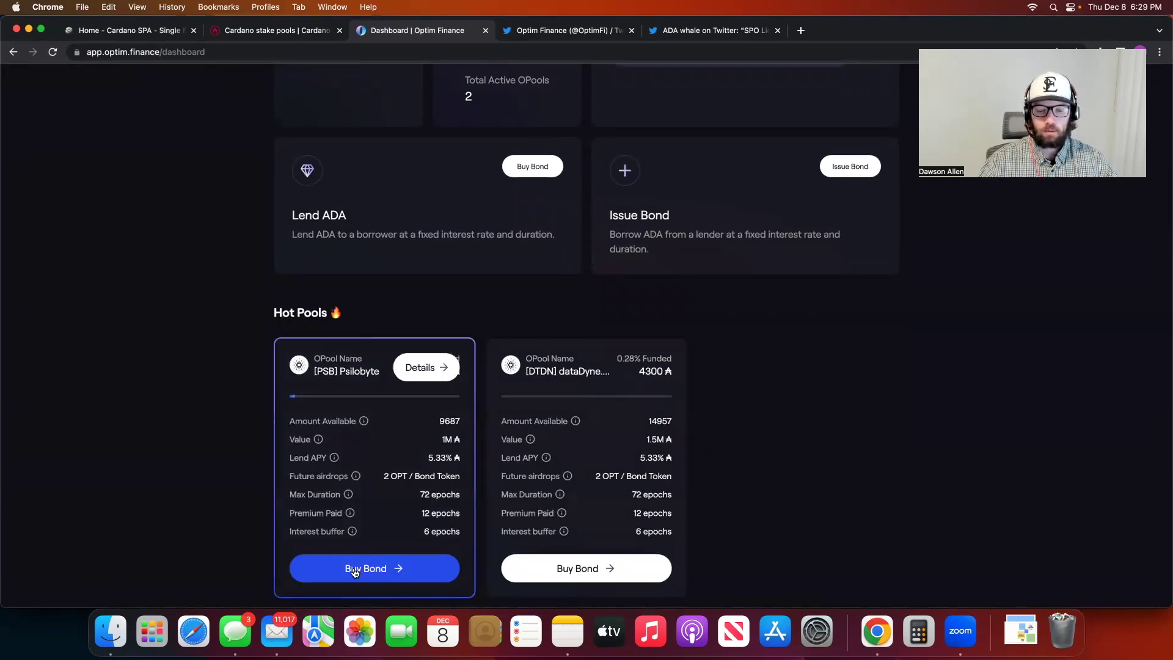
View the Psilobyte pool via Buy Bond and compare its borrower and lender terms
{"action": "left_click", "coordinate": [424, 371]}
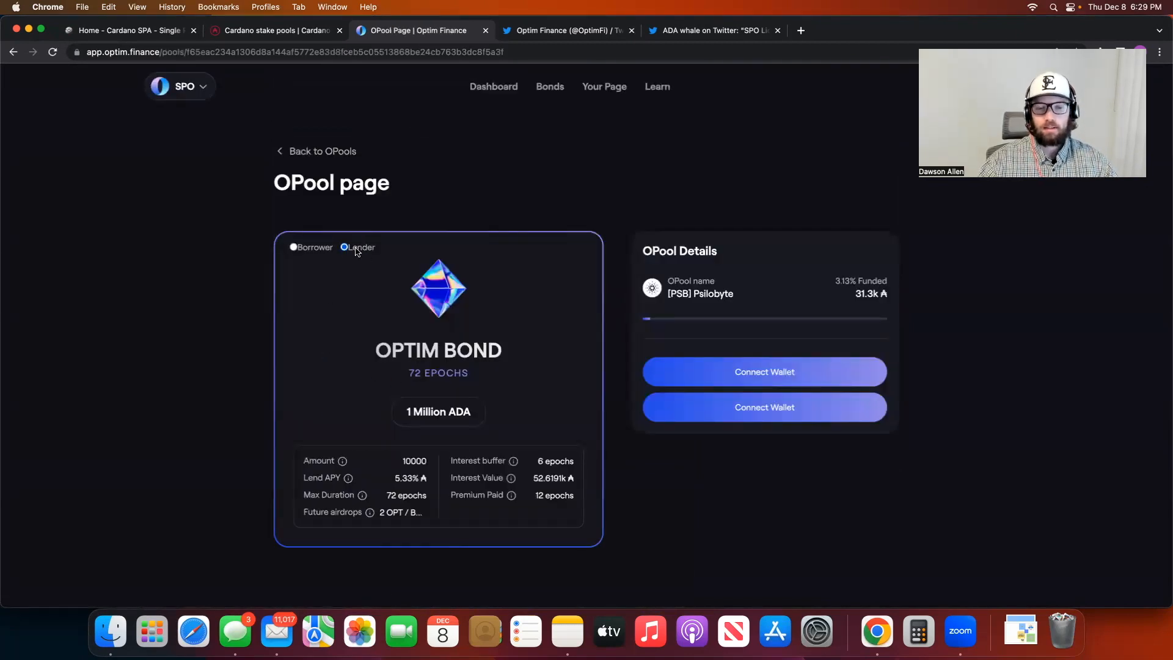
{"action": "left_click", "coordinate": [310, 249]}
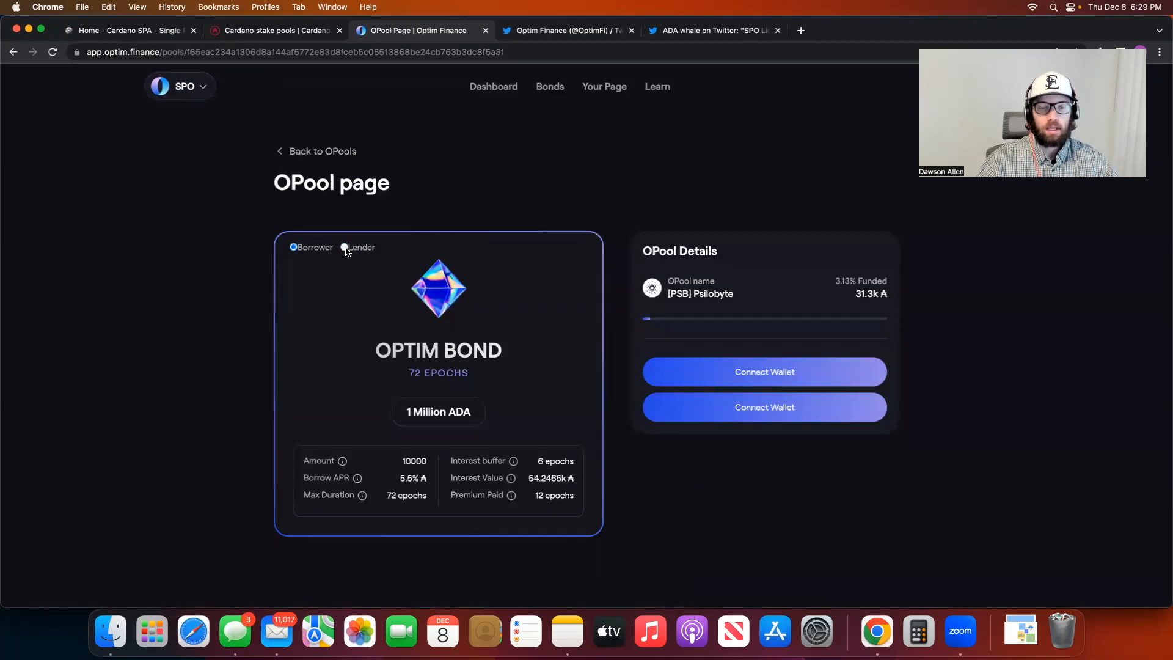
{"action": "left_click", "coordinate": [345, 248]}
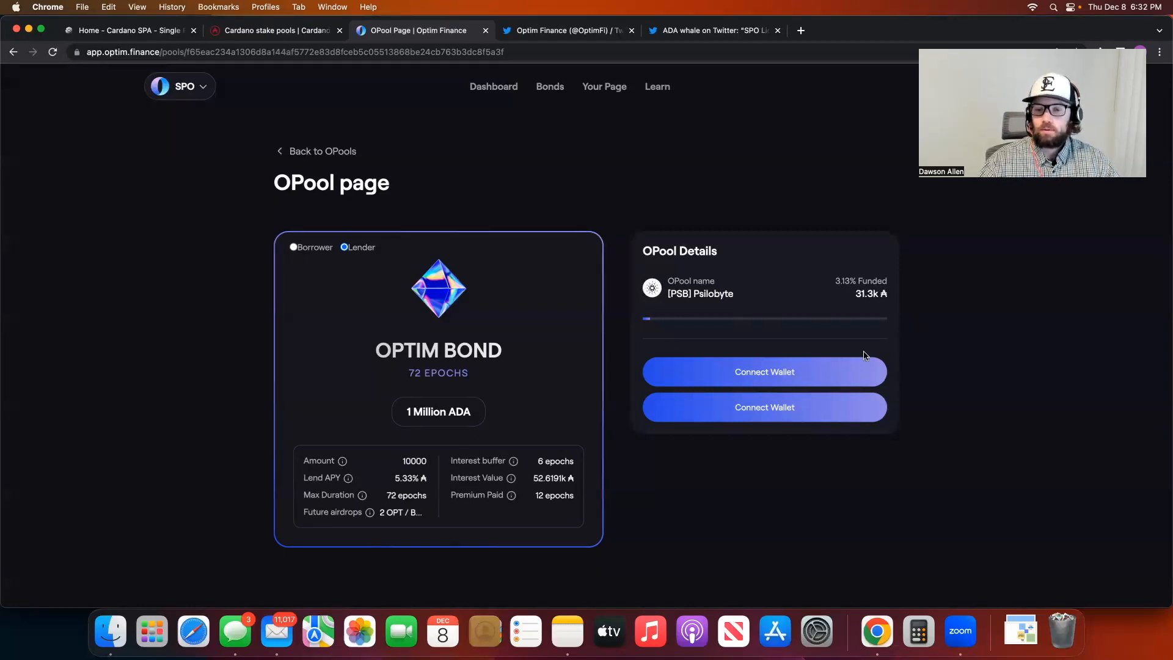
Connect the Nami wallet after accepting the disclaimer in the Select Wallet dialog
{"action": "left_click", "coordinate": [760, 377]}
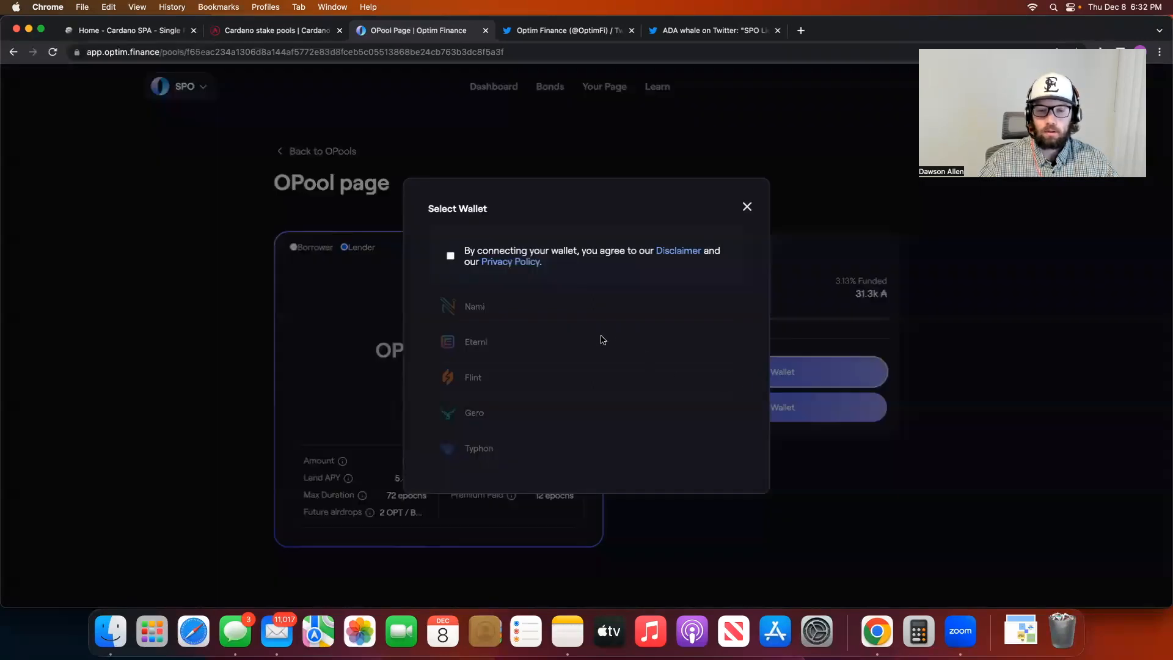
{"action": "left_click", "coordinate": [495, 256]}
{"action": "left_click", "coordinate": [464, 309]}
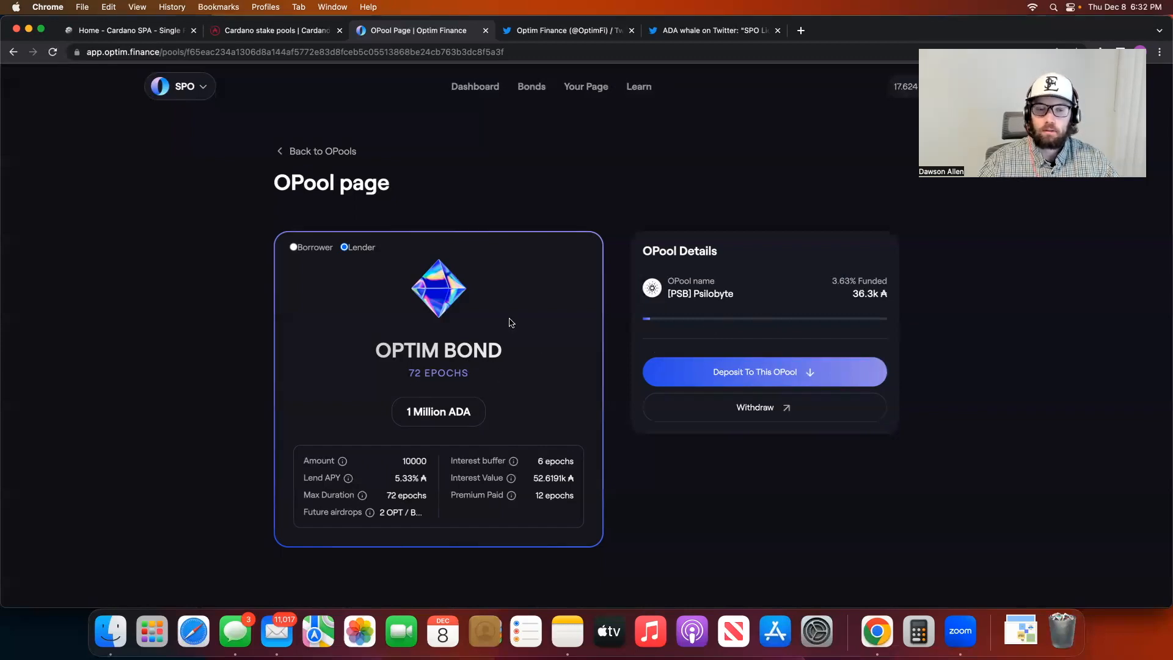
Review the dataDyne.earth pool's terms from the OPools list and go back to Bonds
{"action": "left_click", "coordinate": [328, 156]}
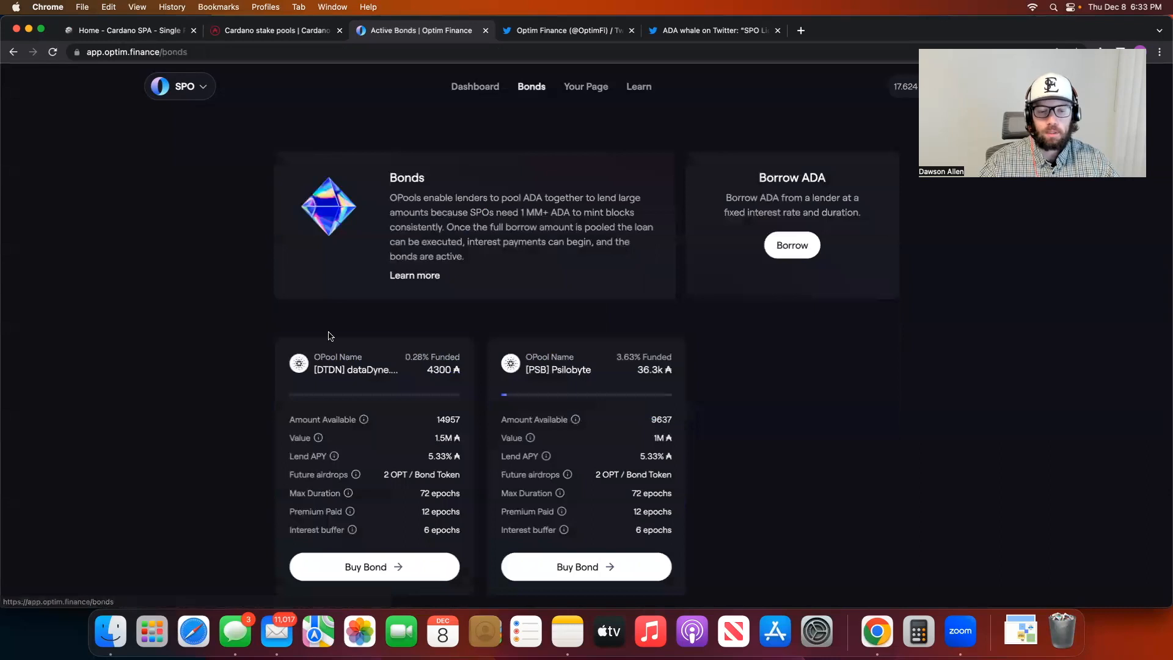
{"action": "left_click", "coordinate": [404, 369]}
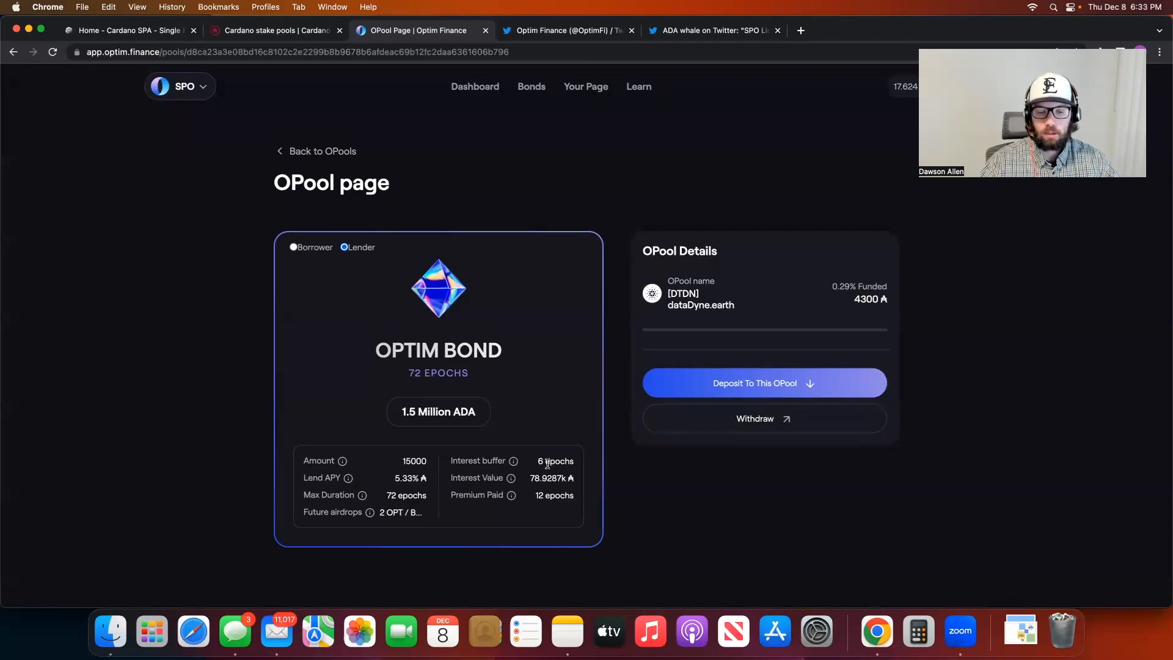
{"action": "mouse_move", "coordinate": [369, 511]}
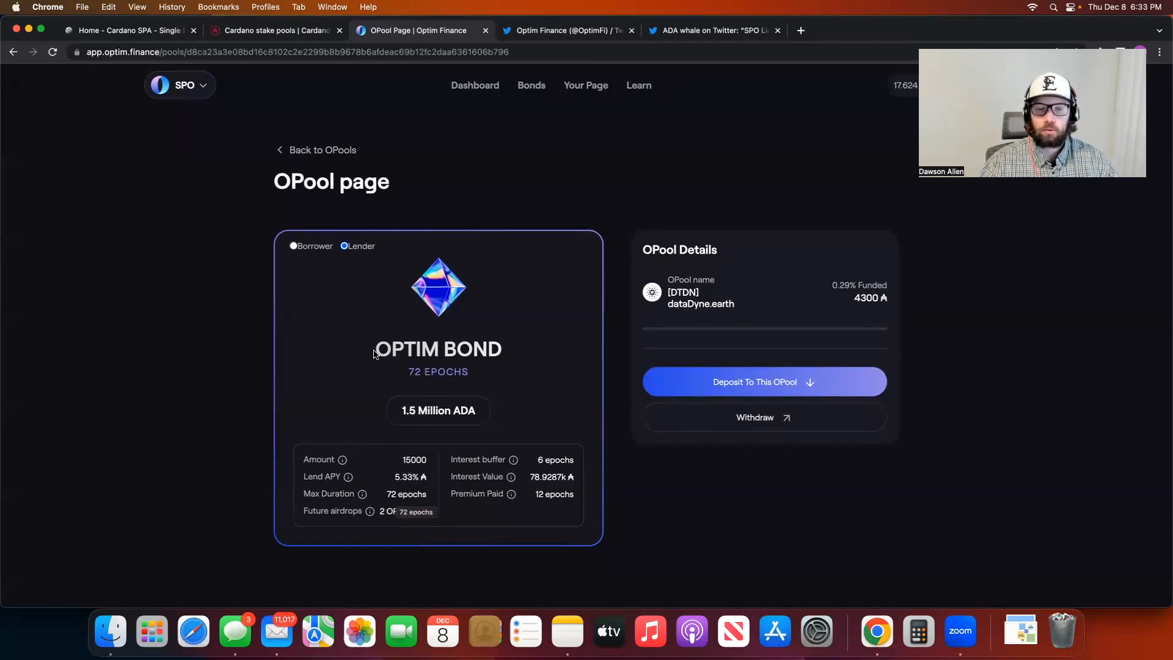
{"action": "key", "text": "super+Left"}
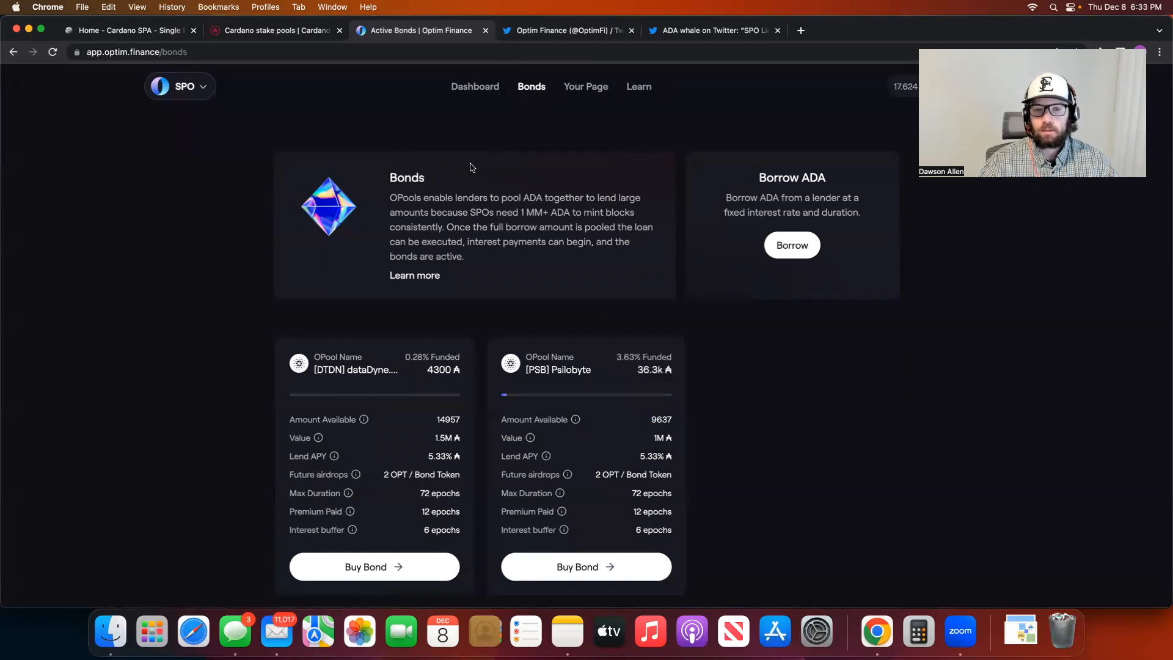
Check Your Page positions and the Learn FAQ, then start issuing a new bond from the dashboard
{"action": "left_click", "coordinate": [593, 87]}
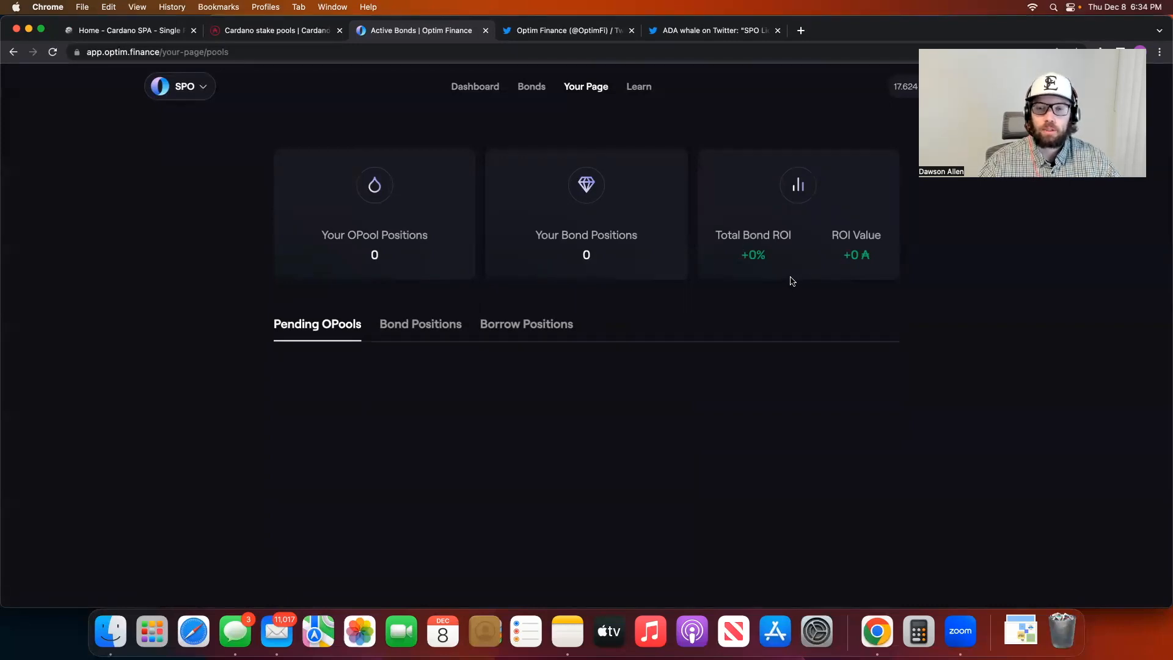
{"action": "left_click", "coordinate": [646, 95]}
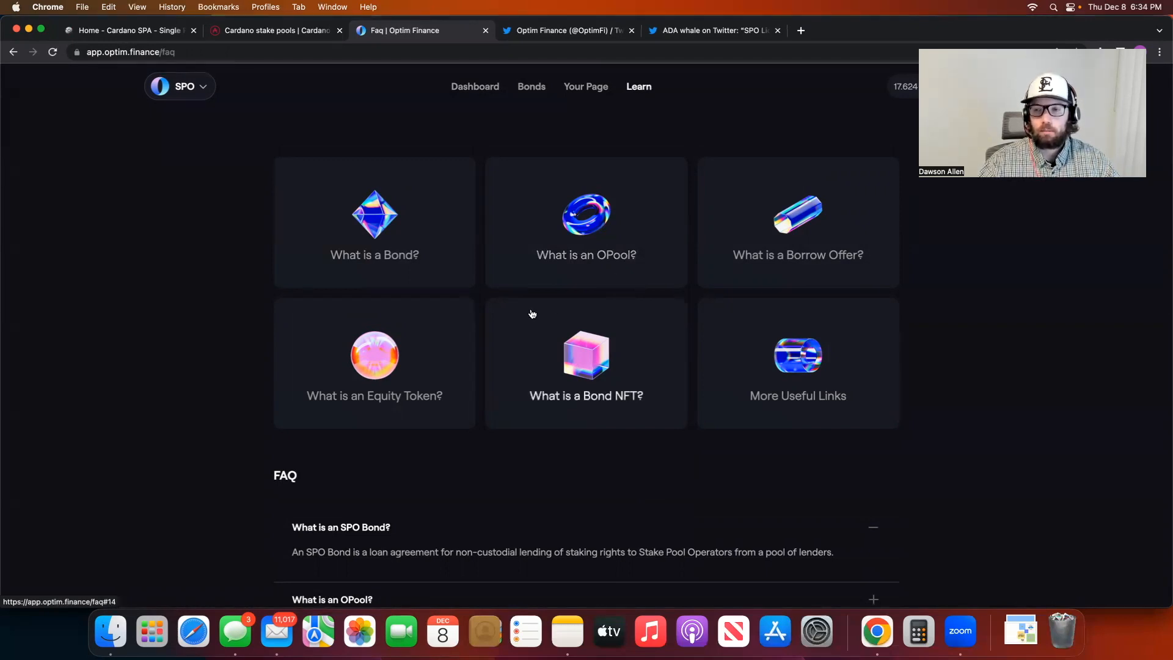
{"action": "left_click", "coordinate": [475, 87]}
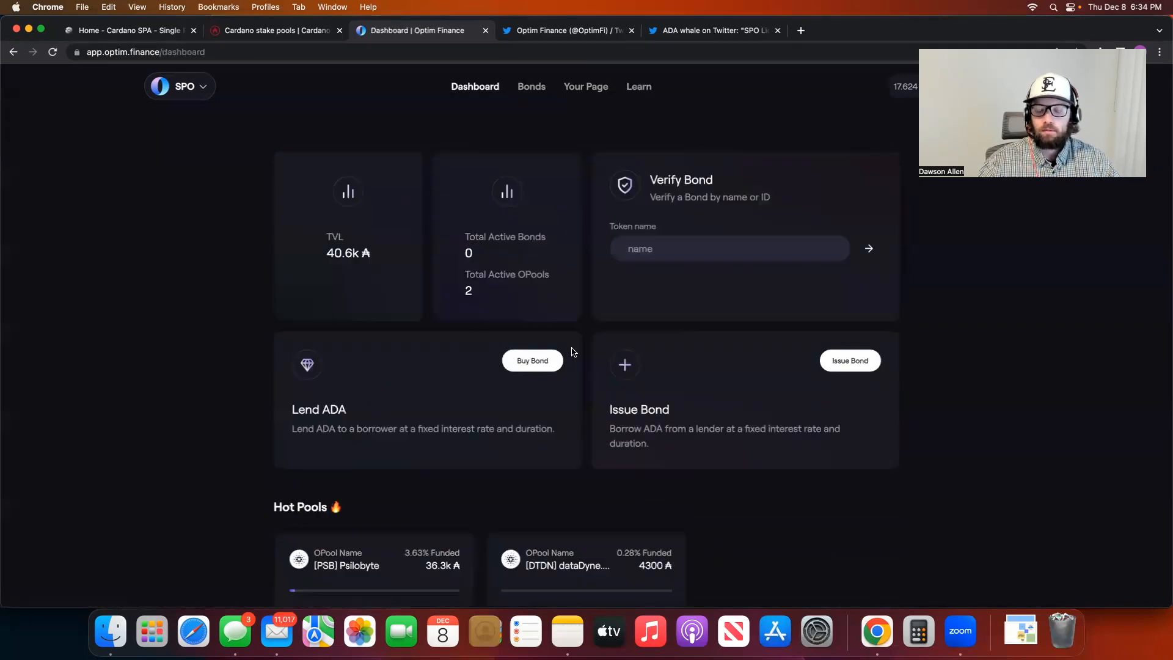
{"action": "left_click", "coordinate": [843, 363]}
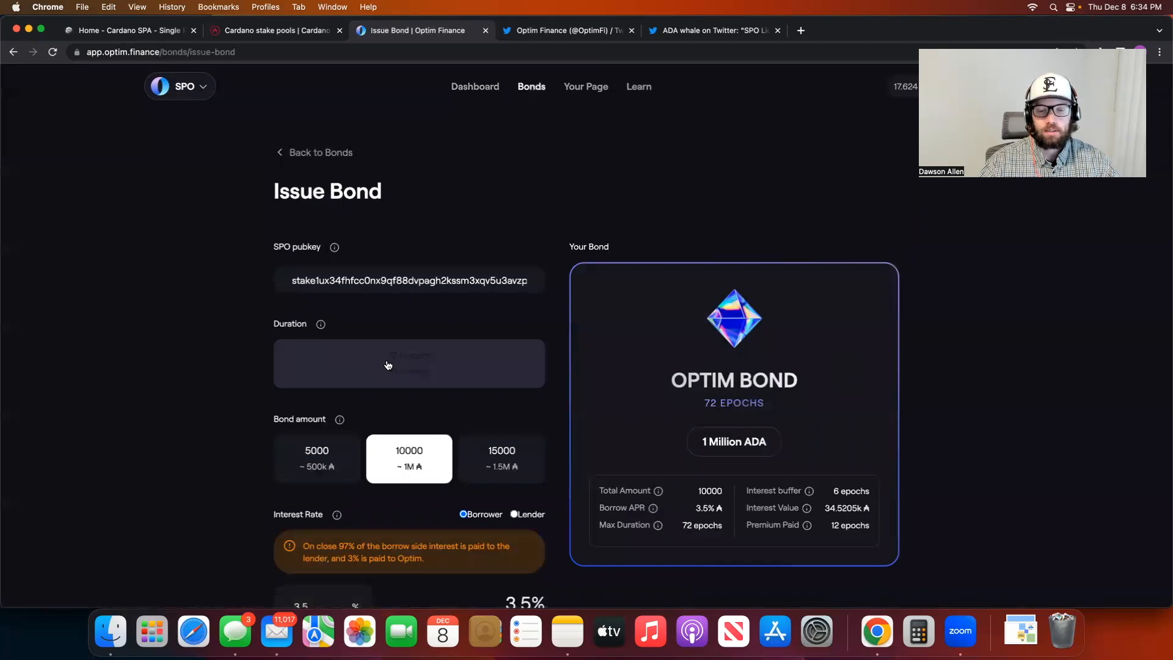
{"action": "scroll", "coordinate": [233, 389], "scroll_direction": "down", "scroll_amount": 3}
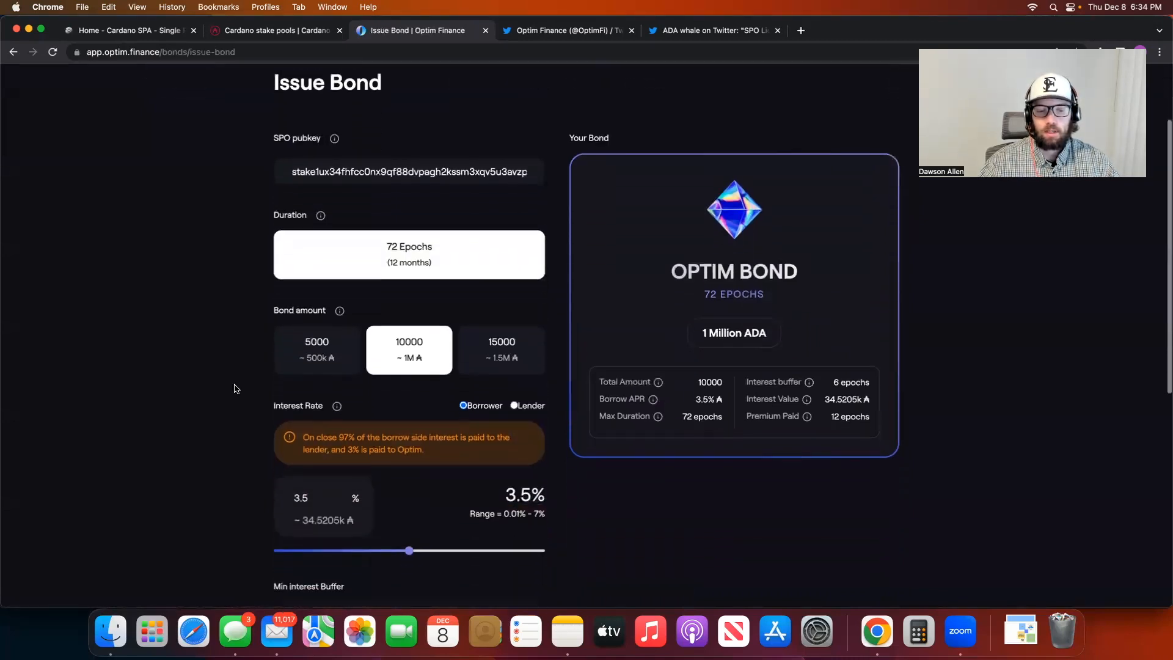
{"action": "scroll", "coordinate": [234, 388], "scroll_direction": "down", "scroll_amount": 1}
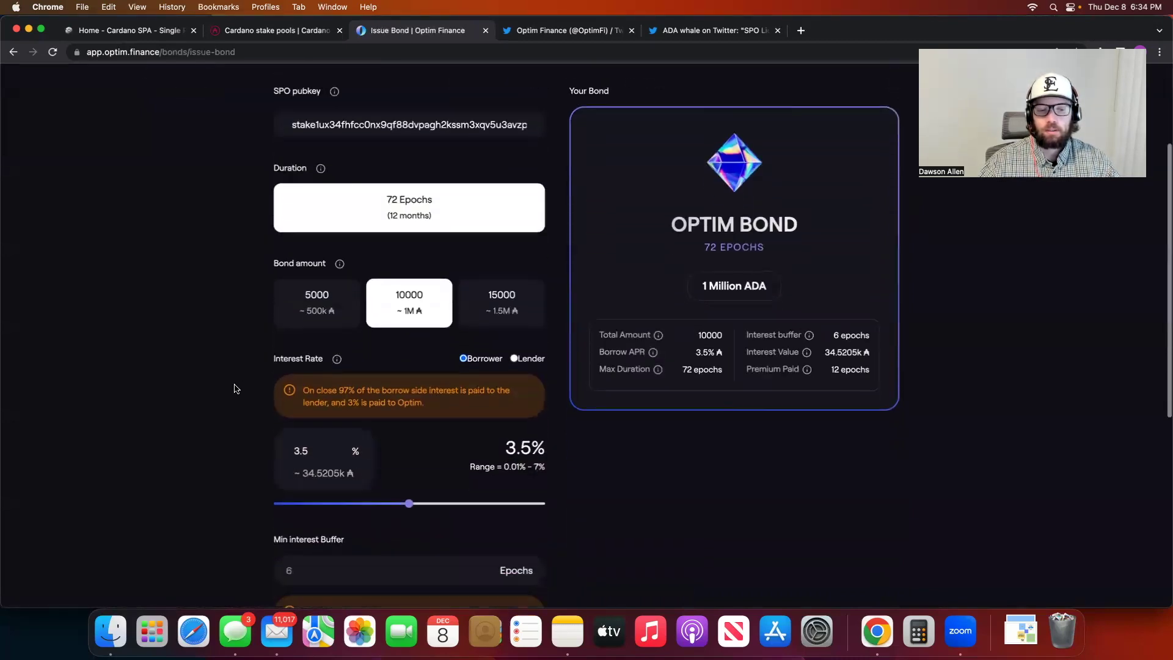
Choose a bond amount of 5000, giving 0.5 Million ADA total with 17.2602k interest
{"action": "left_click", "coordinate": [315, 305]}
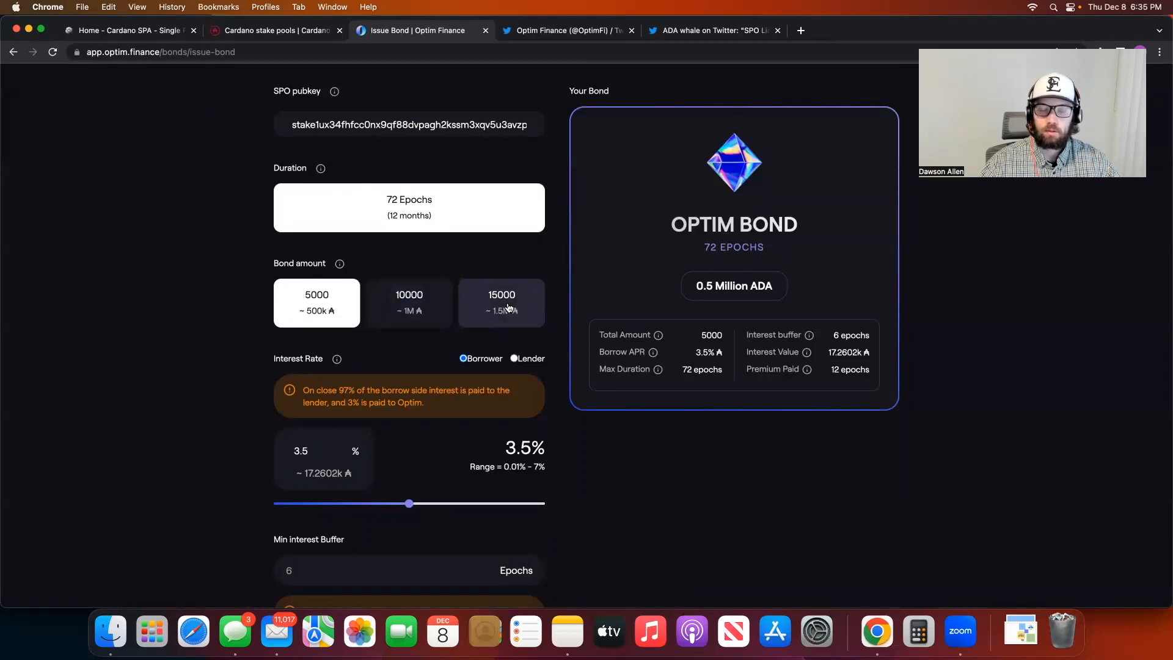
{"action": "scroll", "coordinate": [229, 340], "scroll_direction": "down", "scroll_amount": 2}
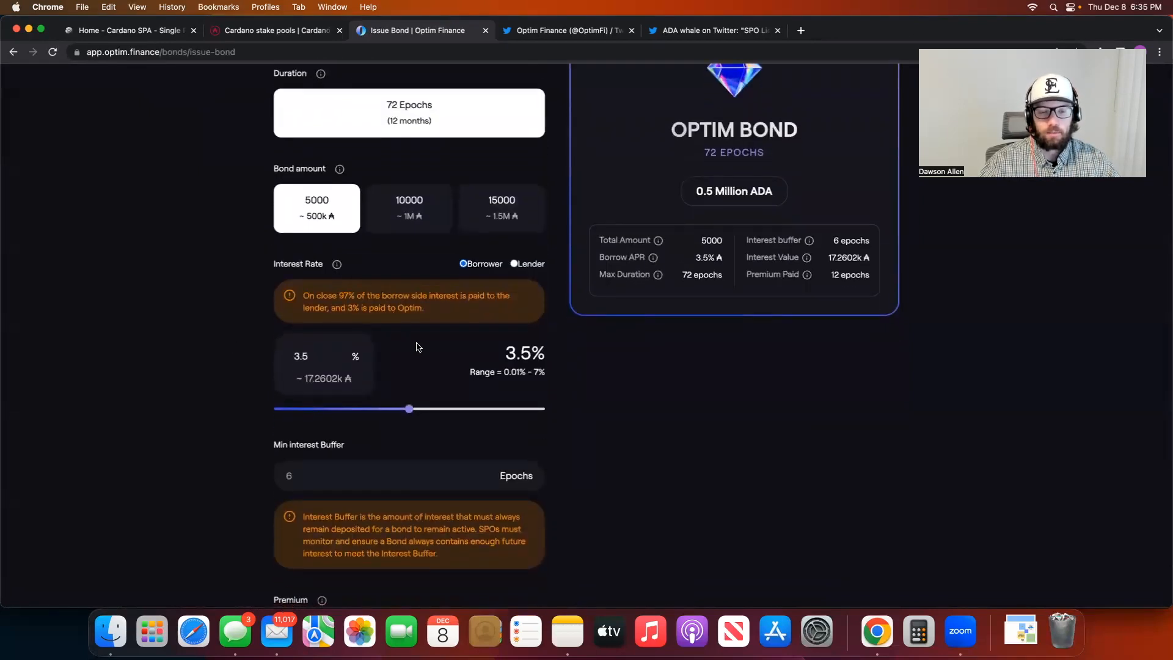
{"action": "scroll", "coordinate": [409, 410], "scroll_direction": "down", "scroll_amount": 1}
Slide the interest rate down to 0.22%, then up to the 7% maximum (about 34.52k ADA)
{"action": "left_click_drag", "start_coordinate": [409, 410], "coordinate": [285, 410]}
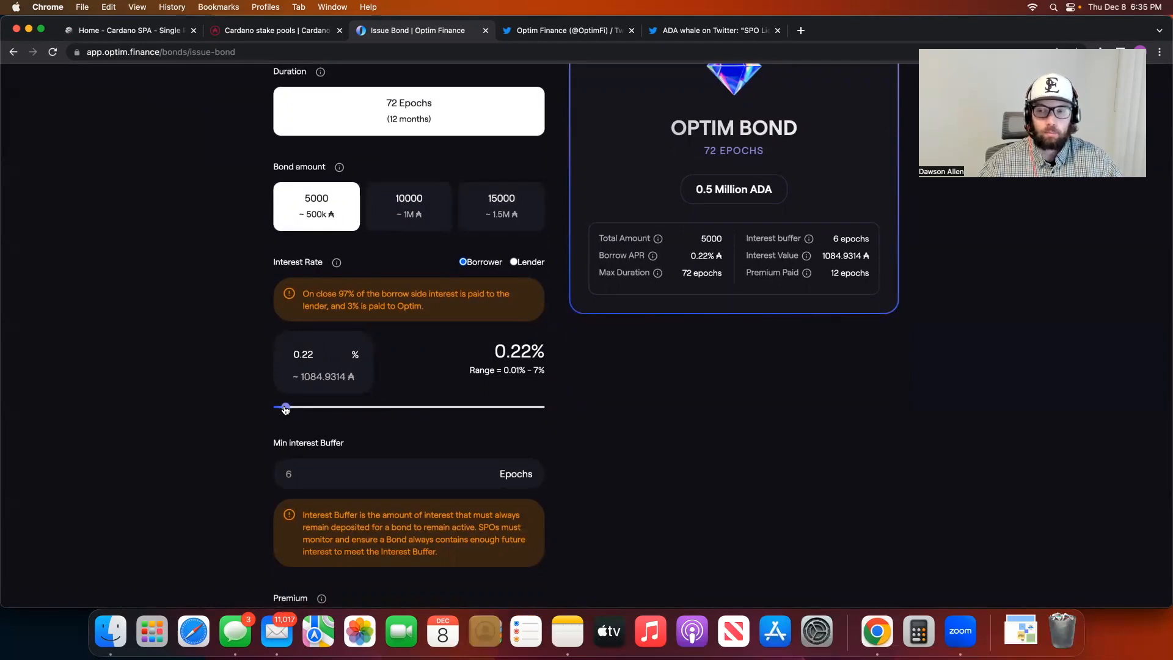
{"action": "left_click_drag", "start_coordinate": [285, 410], "coordinate": [550, 408]}
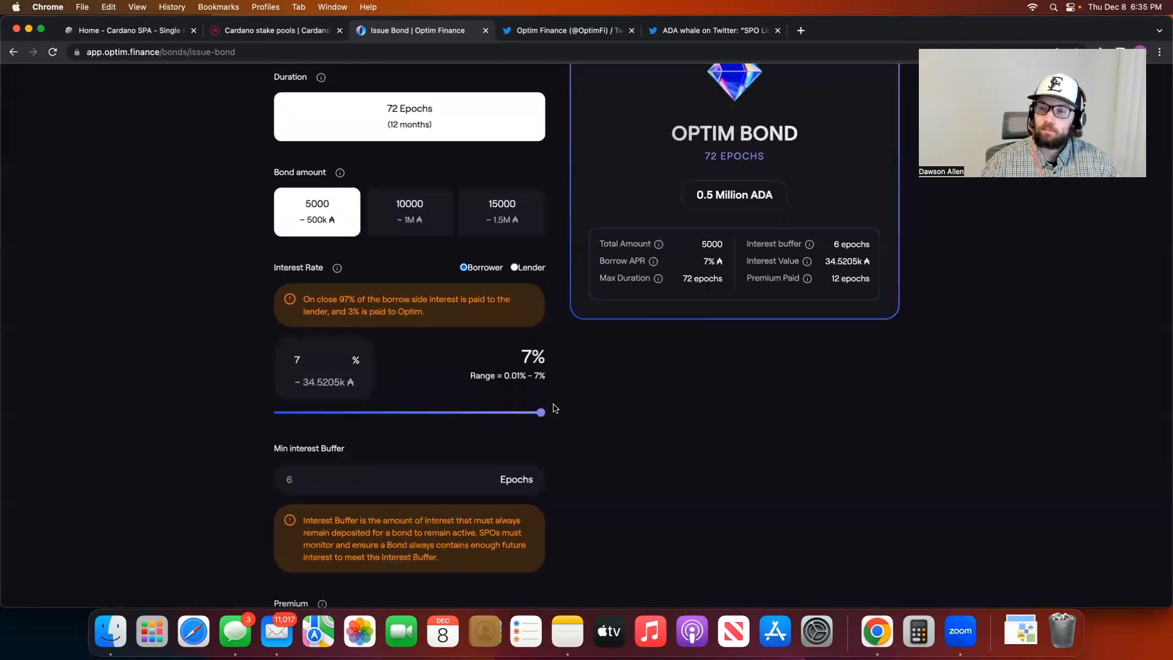
{"action": "scroll", "coordinate": [552, 408], "scroll_direction": "down", "scroll_amount": 1}
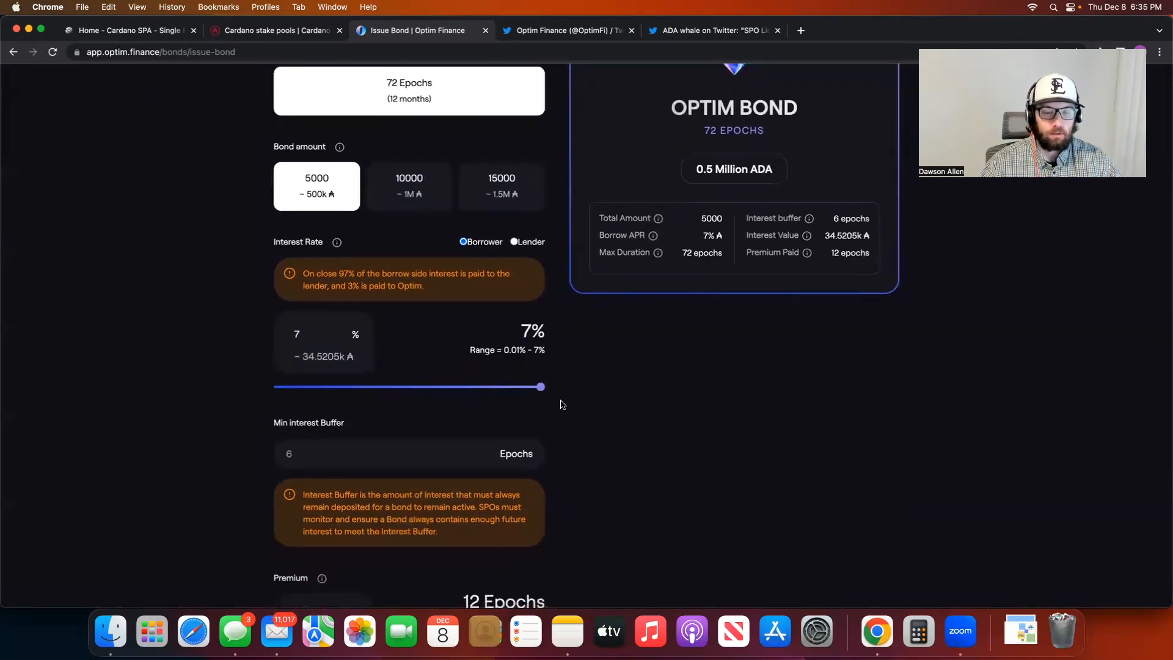
{"action": "scroll", "coordinate": [558, 406], "scroll_direction": "down", "scroll_amount": 4}
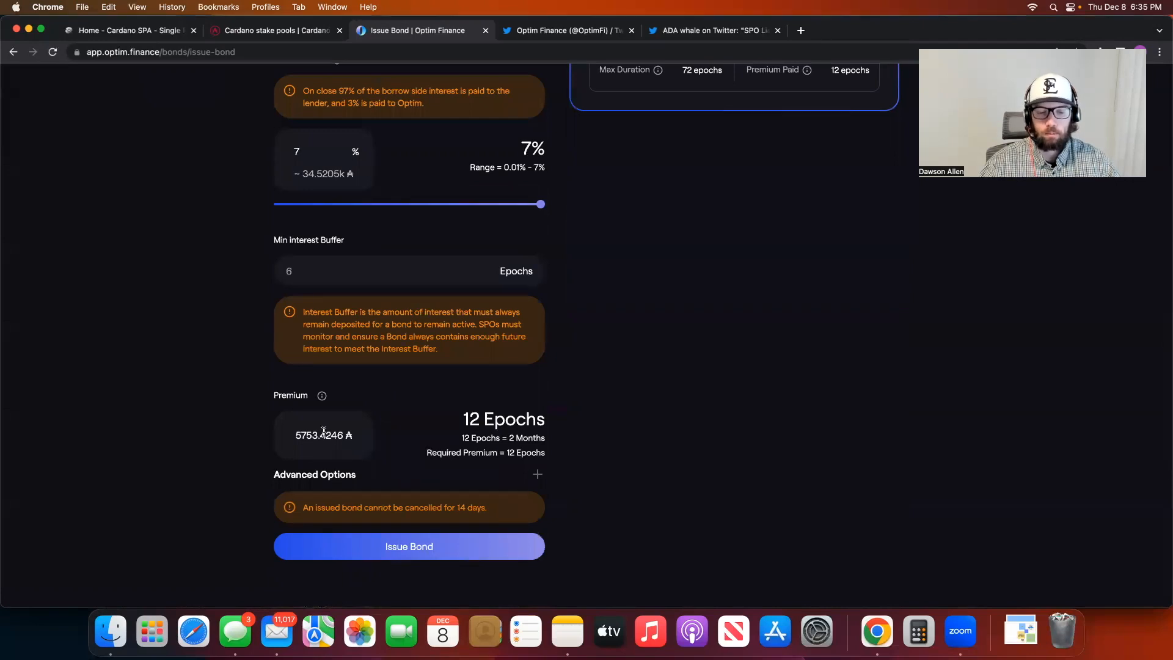
{"action": "scroll", "coordinate": [394, 434], "scroll_direction": "down", "scroll_amount": 1}
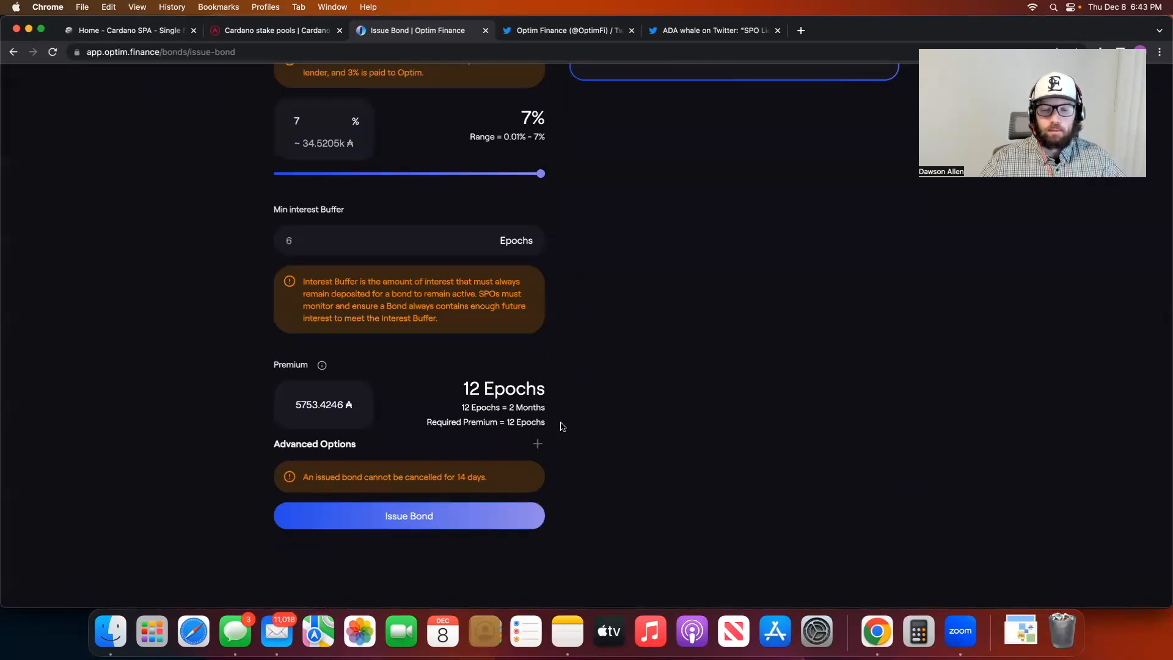
Reveal the 'Do not create OPool' advanced option and return to the dashboard overview
{"action": "left_click", "coordinate": [537, 444]}
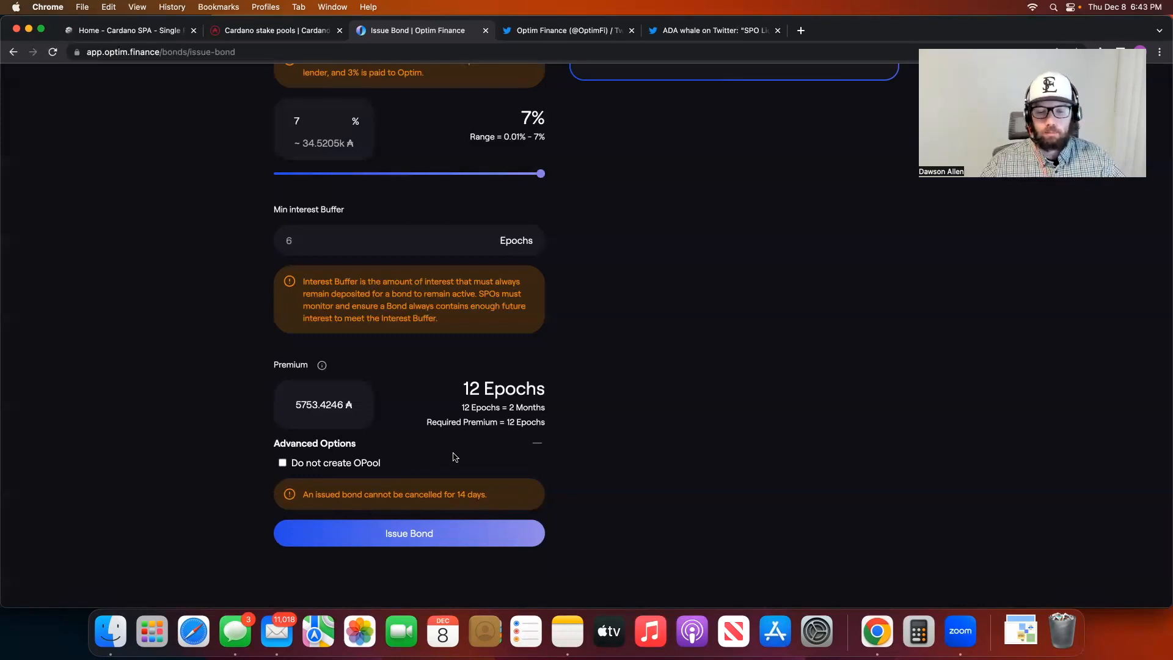
{"action": "left_click", "coordinate": [531, 446]}
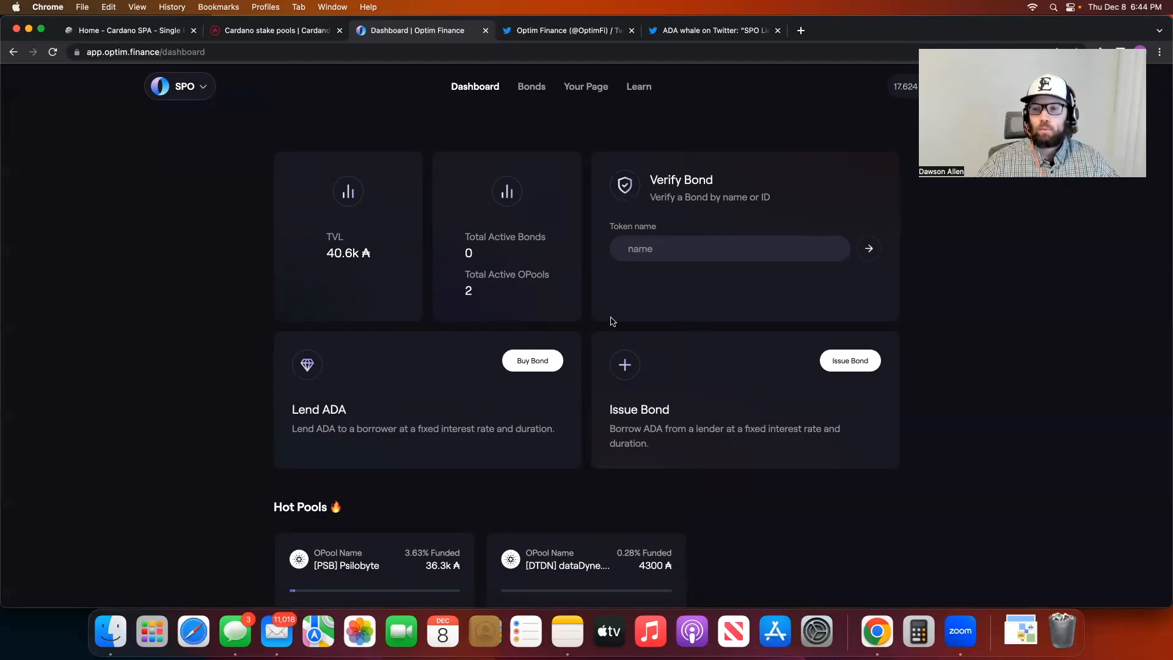
{"action": "scroll", "coordinate": [465, 336], "scroll_direction": "down", "scroll_amount": 3}
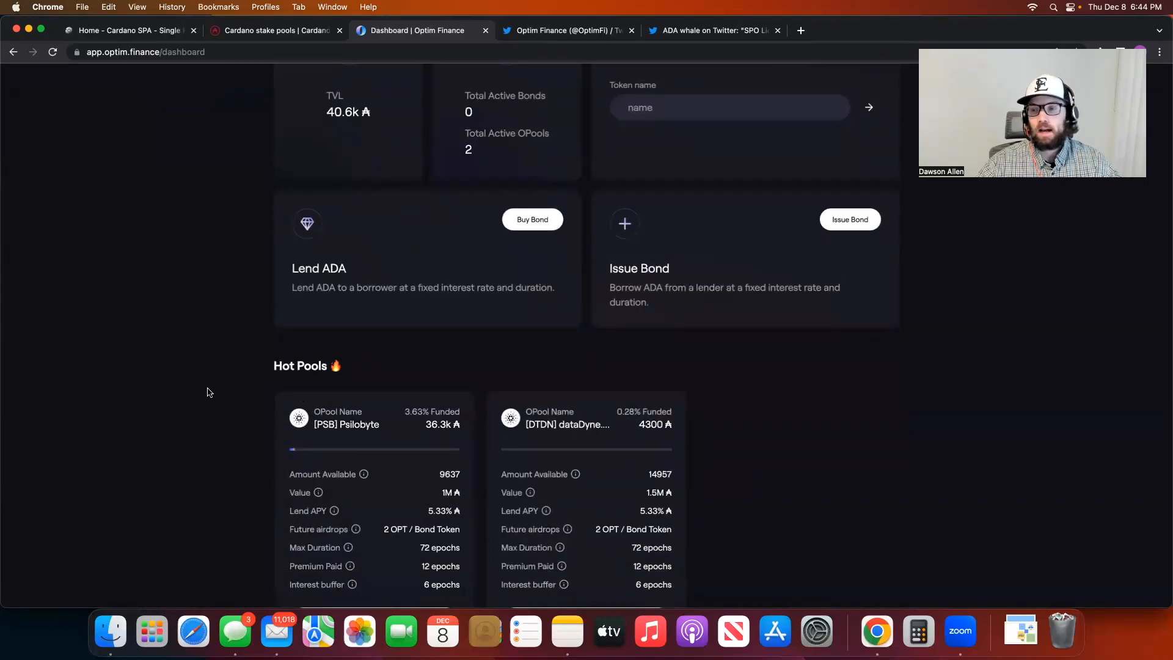
{"action": "scroll", "coordinate": [207, 393], "scroll_direction": "down", "scroll_amount": 1}
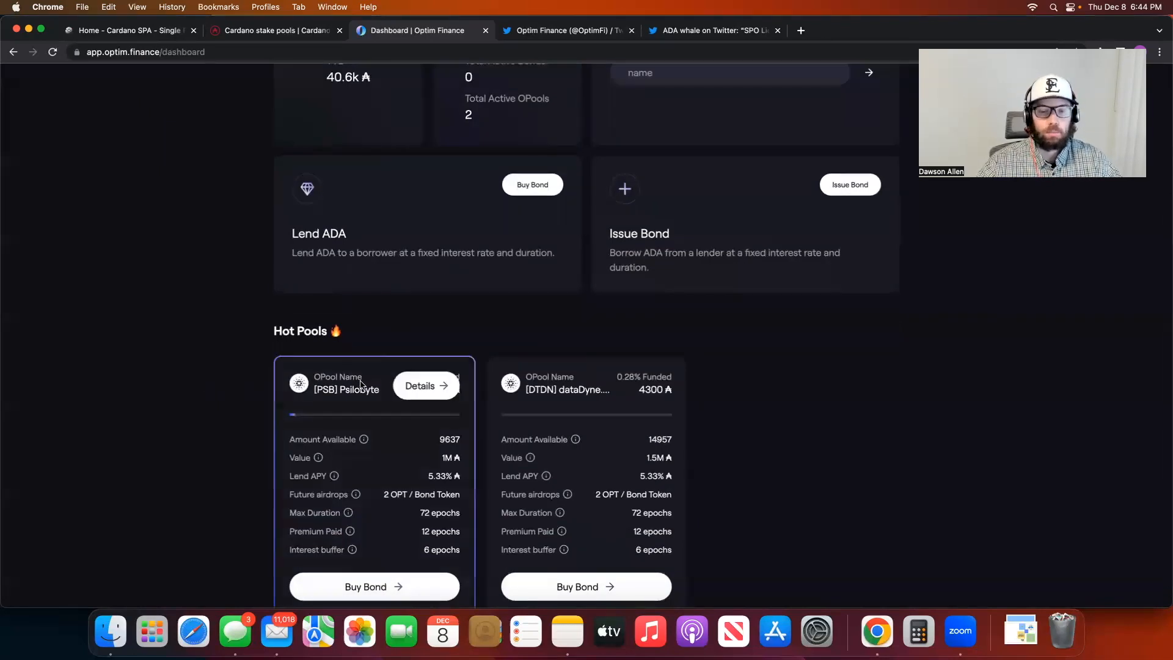
{"action": "mouse_move", "coordinate": [373, 495]}
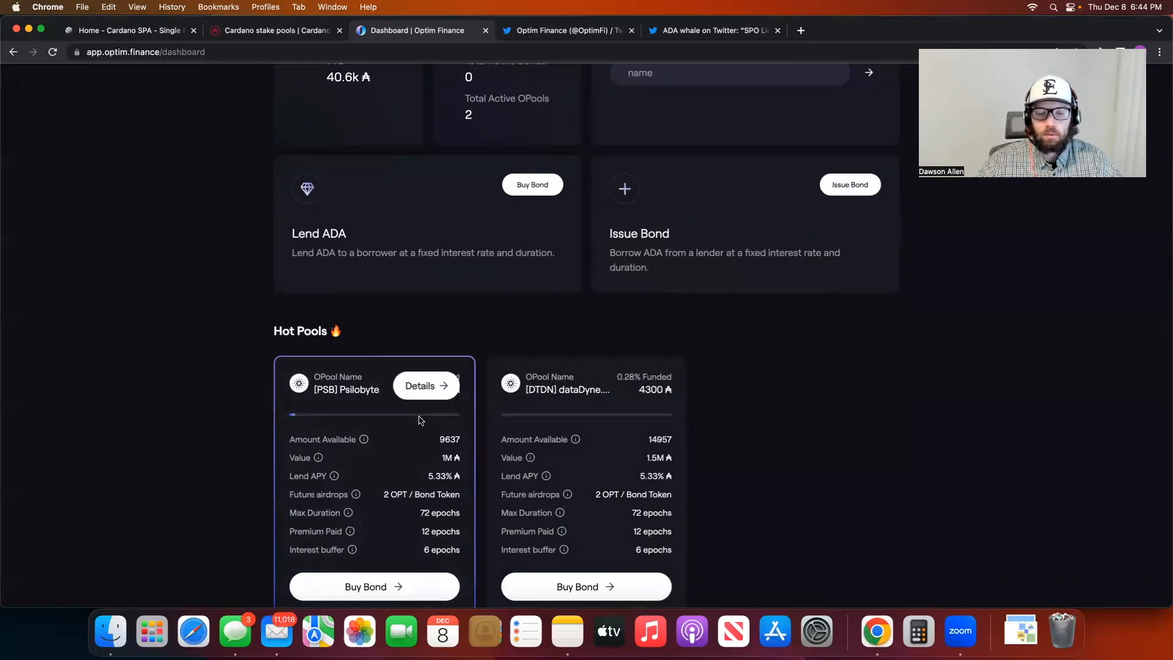
Switch to the Cexplorer stake pool list filtered to the PSB pool
{"action": "key", "text": "ctrl+shift+Tab"}
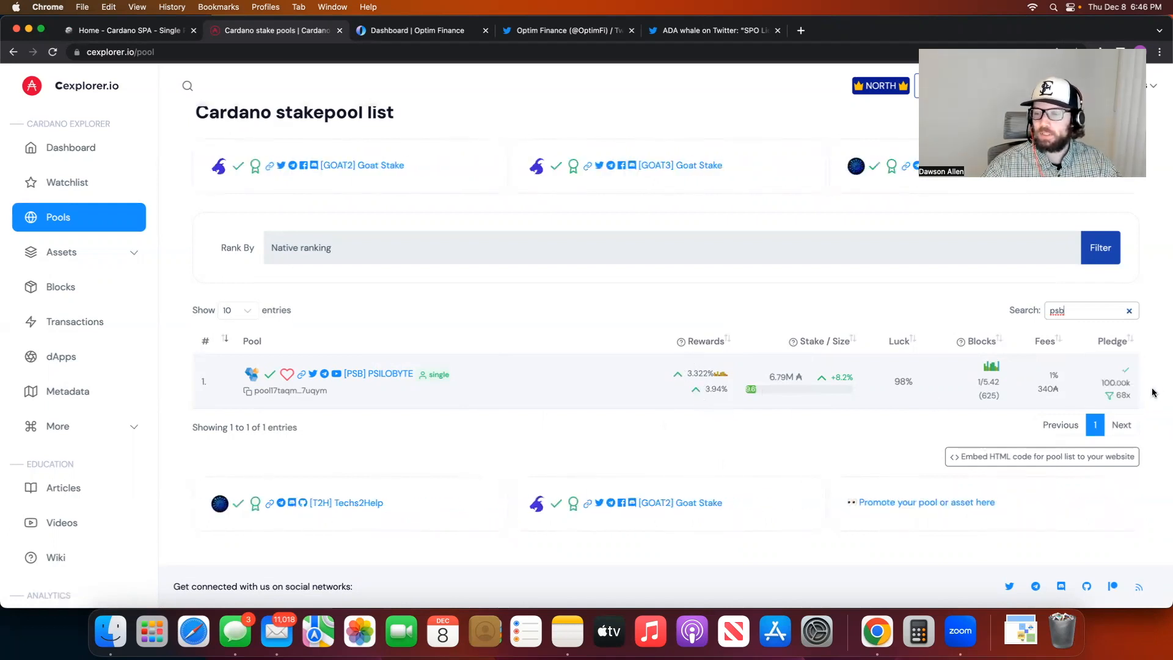
{"action": "mouse_move", "coordinate": [1114, 383]}
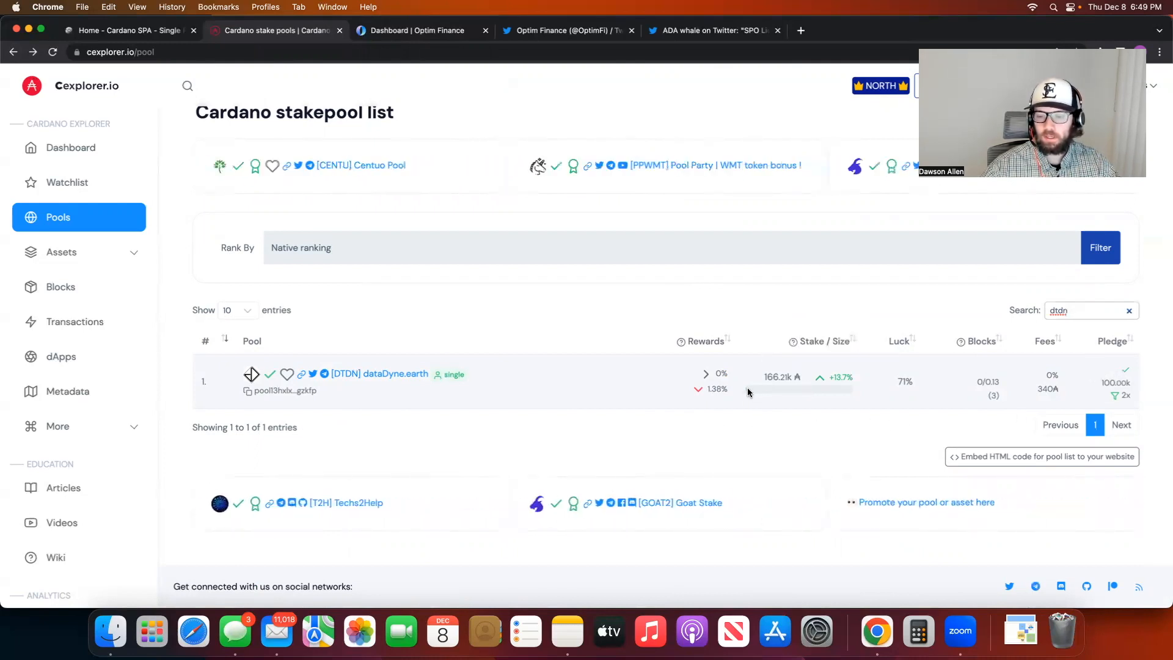
View the dataDyne.earth pool page and its list of 8 delegators
{"action": "left_click", "coordinate": [370, 372]}
{"action": "scroll", "coordinate": [390, 369], "scroll_direction": "down", "scroll_amount": 2}
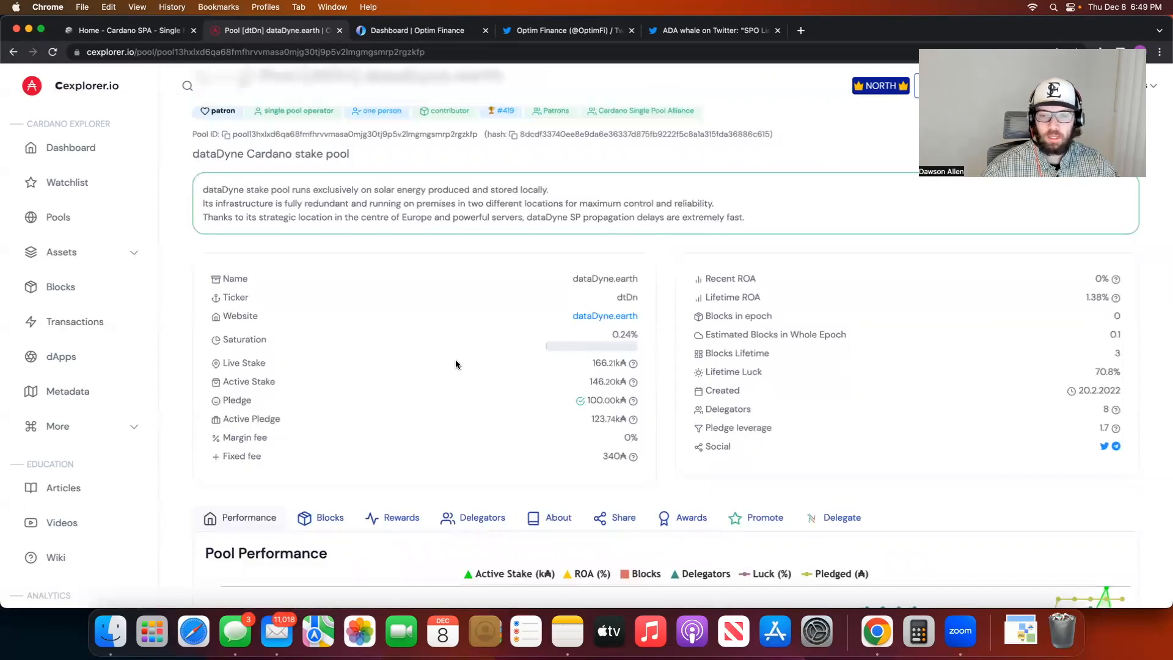
{"action": "scroll", "coordinate": [456, 359], "scroll_direction": "down", "scroll_amount": 2}
{"action": "scroll", "coordinate": [459, 384], "scroll_direction": "down", "scroll_amount": 1}
{"action": "left_click", "coordinate": [466, 408]}
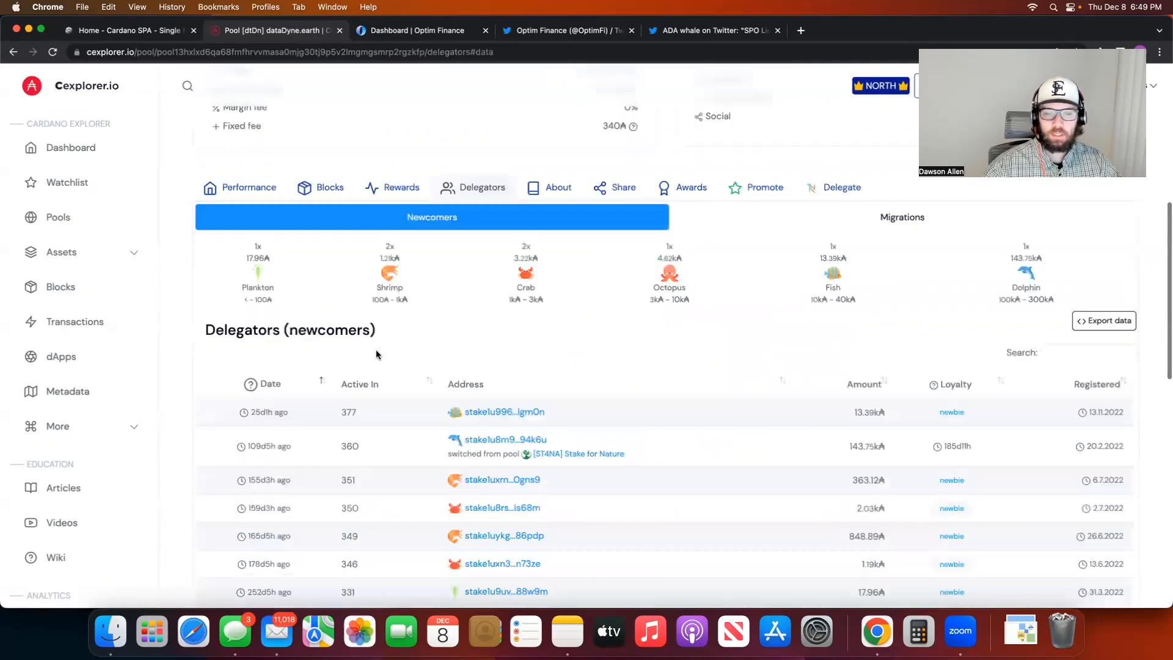
{"action": "scroll", "coordinate": [303, 293], "scroll_direction": "down", "scroll_amount": 1}
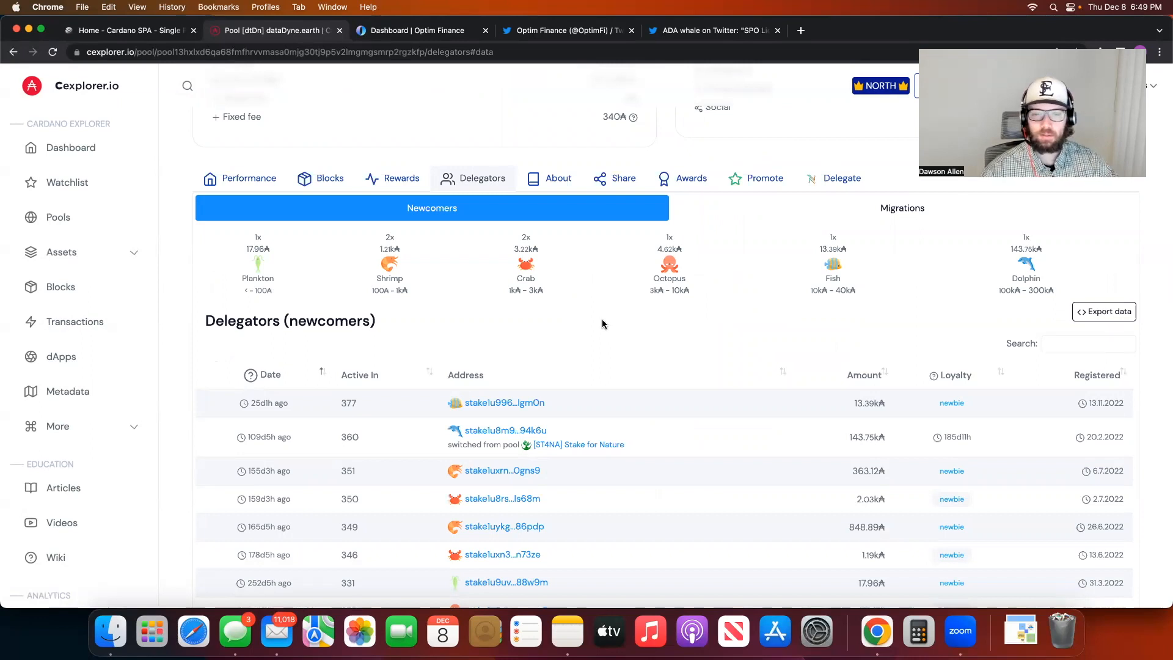
{"action": "scroll", "coordinate": [601, 323], "scroll_direction": "up", "scroll_amount": 1}
{"action": "scroll", "coordinate": [603, 323], "scroll_direction": "up", "scroll_amount": 2}
{"action": "scroll", "coordinate": [602, 322], "scroll_direction": "up", "scroll_amount": 3}
{"action": "scroll", "coordinate": [603, 323], "scroll_direction": "up", "scroll_amount": 1}
{"action": "scroll", "coordinate": [602, 322], "scroll_direction": "up", "scroll_amount": 2}
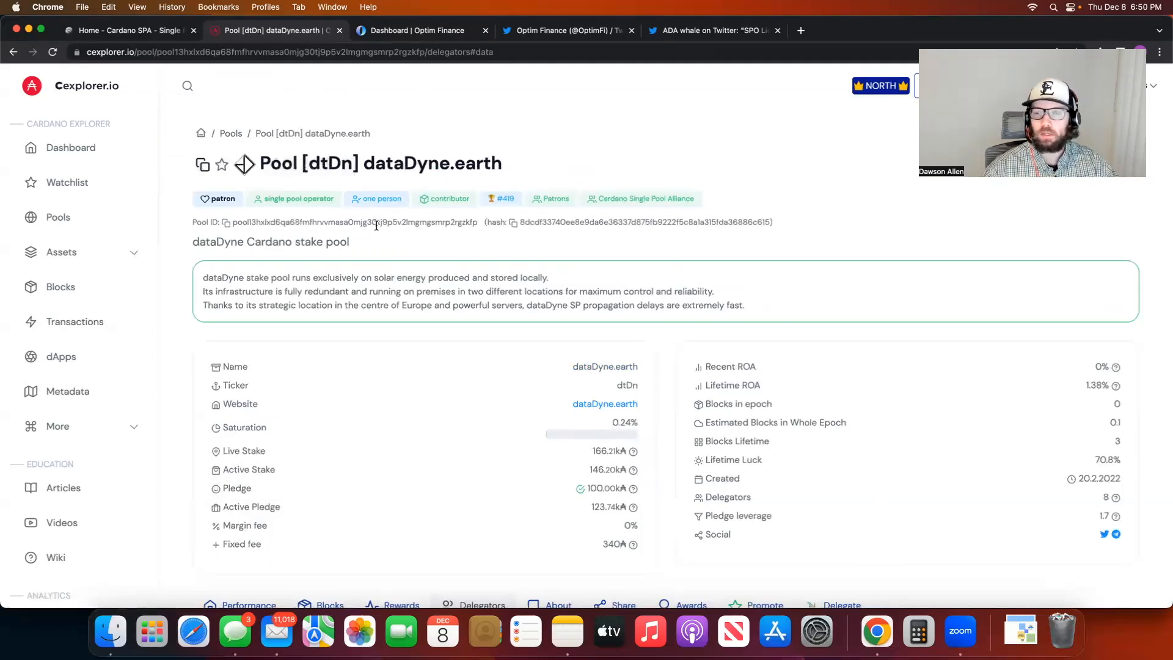
Search 'vital' and view the VITAL Responsible Staking pool's About details
{"action": "left_click", "coordinate": [188, 88]}
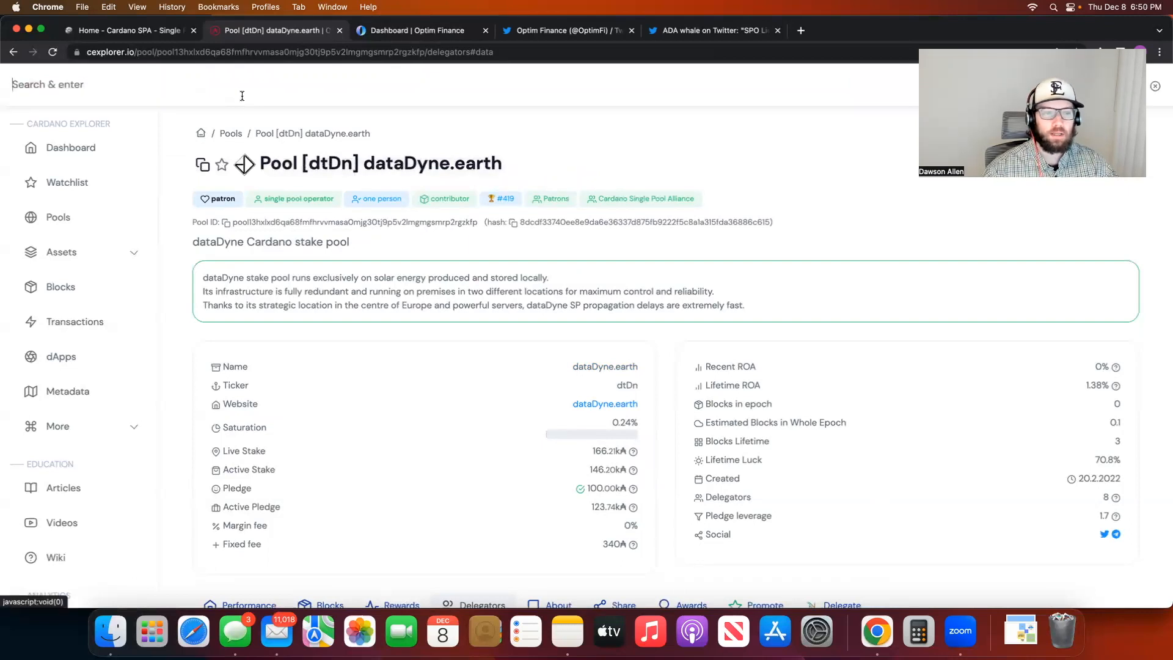
{"action": "type", "text": "vital"}
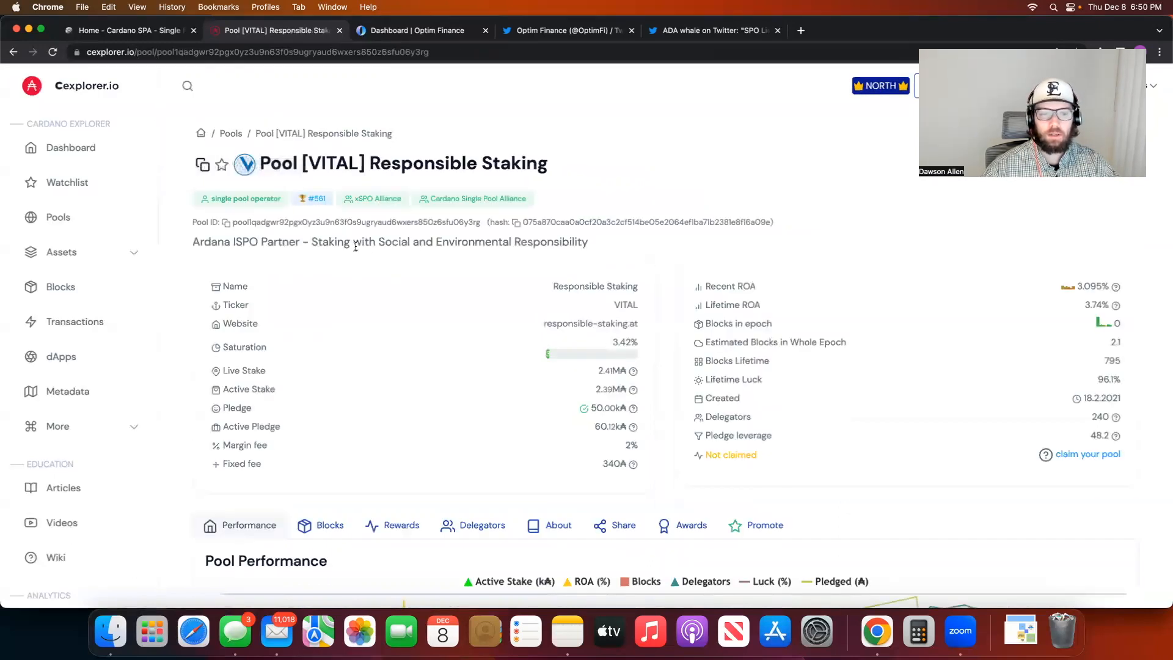
{"action": "scroll", "coordinate": [334, 253], "scroll_direction": "down", "scroll_amount": 1}
{"action": "scroll", "coordinate": [333, 253], "scroll_direction": "down", "scroll_amount": 1}
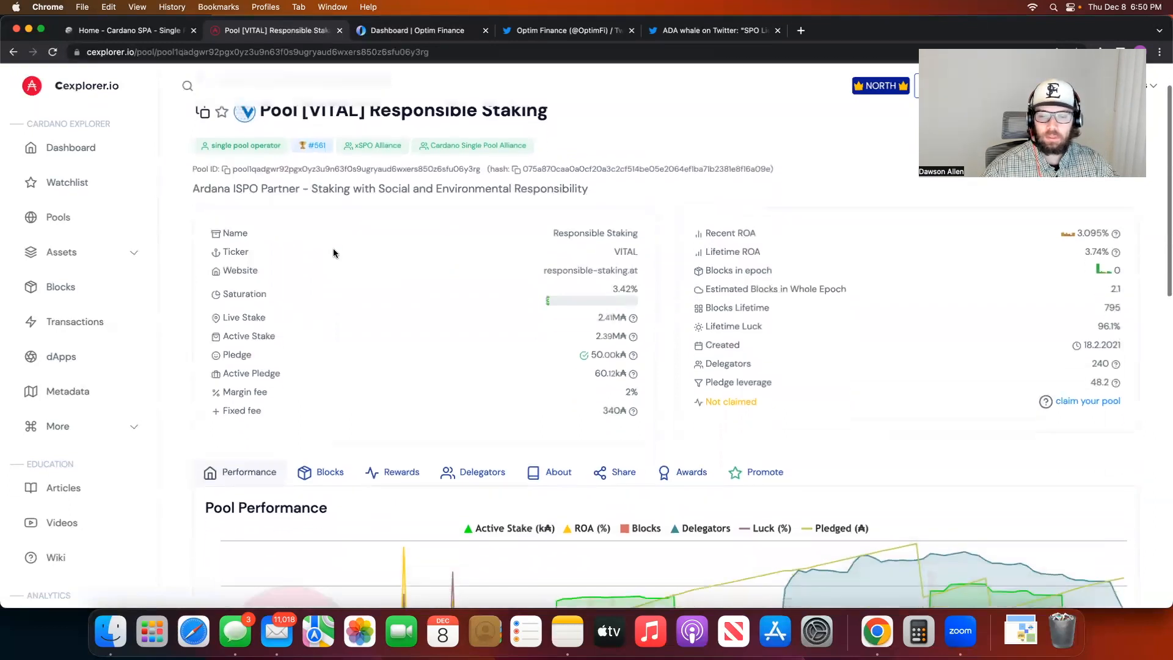
{"action": "scroll", "coordinate": [334, 252], "scroll_direction": "down", "scroll_amount": 2}
{"action": "scroll", "coordinate": [333, 253], "scroll_direction": "up", "scroll_amount": 2}
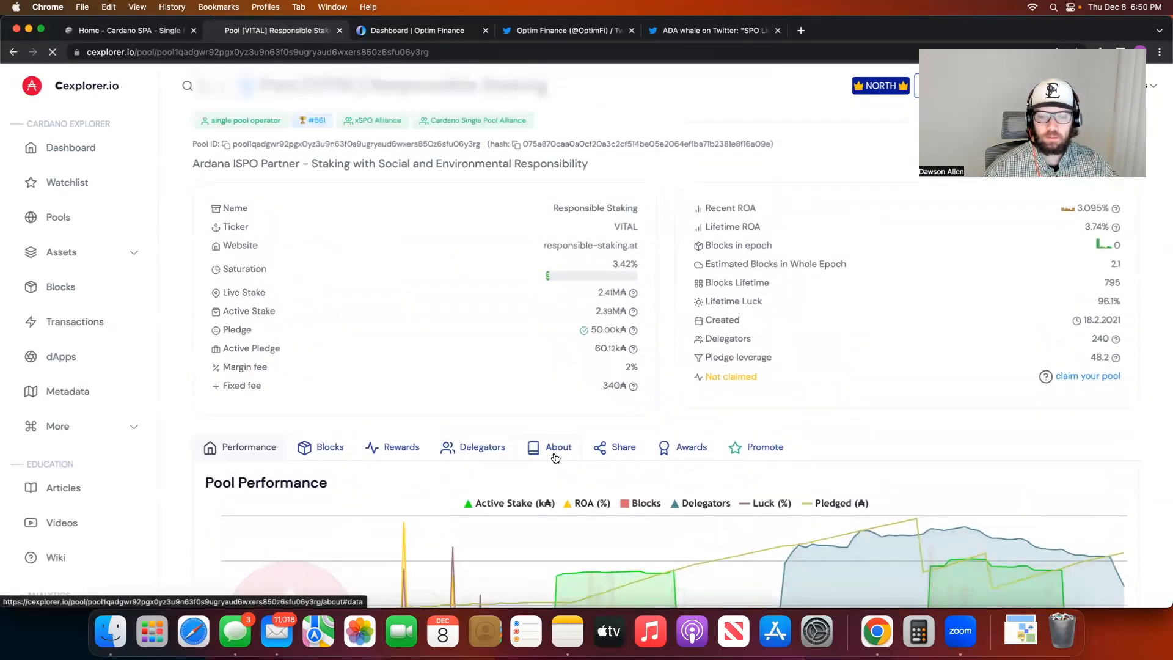
{"action": "left_click", "coordinate": [544, 453]}
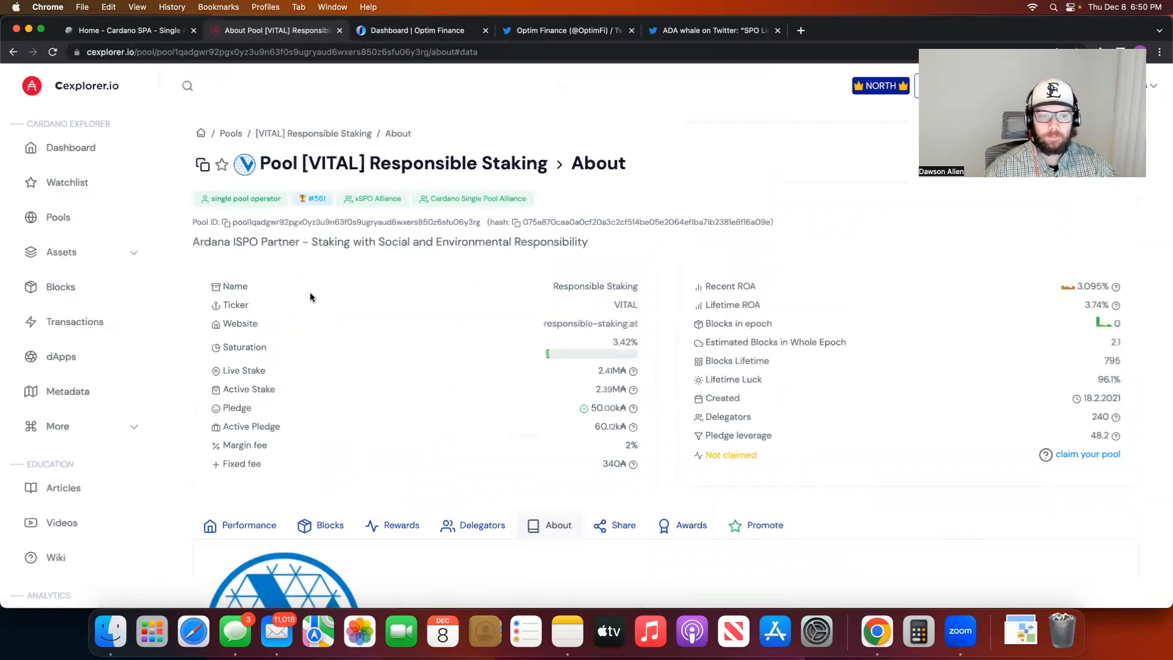
{"action": "scroll", "coordinate": [306, 295], "scroll_direction": "down", "scroll_amount": 1}
{"action": "scroll", "coordinate": [307, 299], "scroll_direction": "down", "scroll_amount": 5}
{"action": "scroll", "coordinate": [319, 298], "scroll_direction": "down", "scroll_amount": 2}
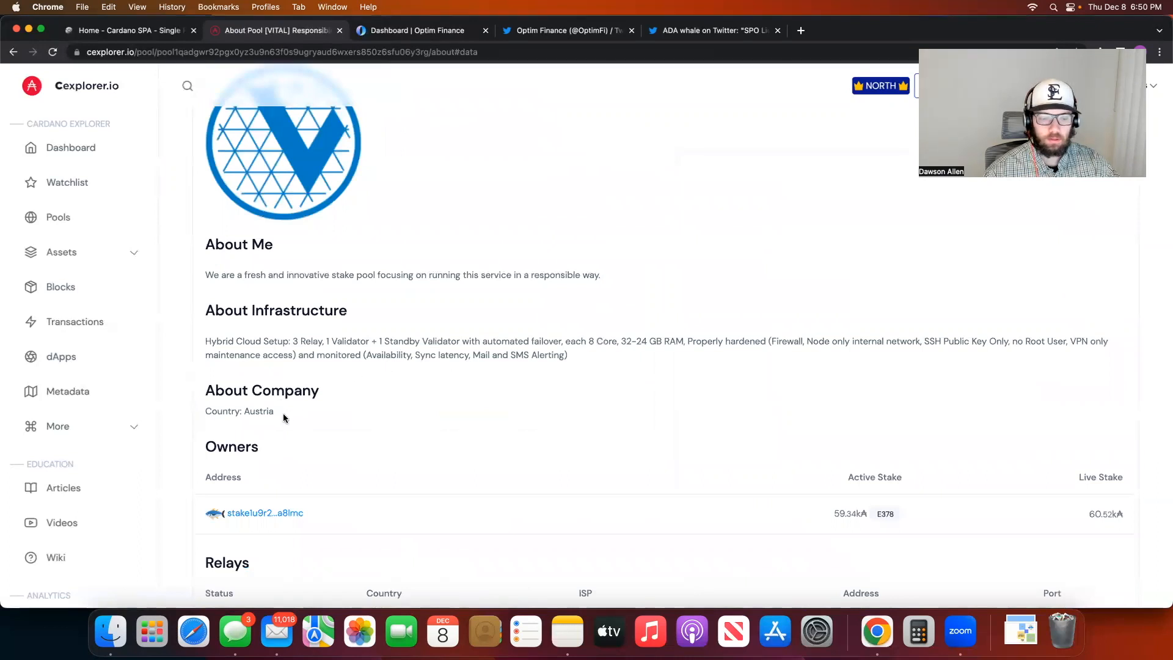
{"action": "scroll", "coordinate": [306, 406], "scroll_direction": "down", "scroll_amount": 1}
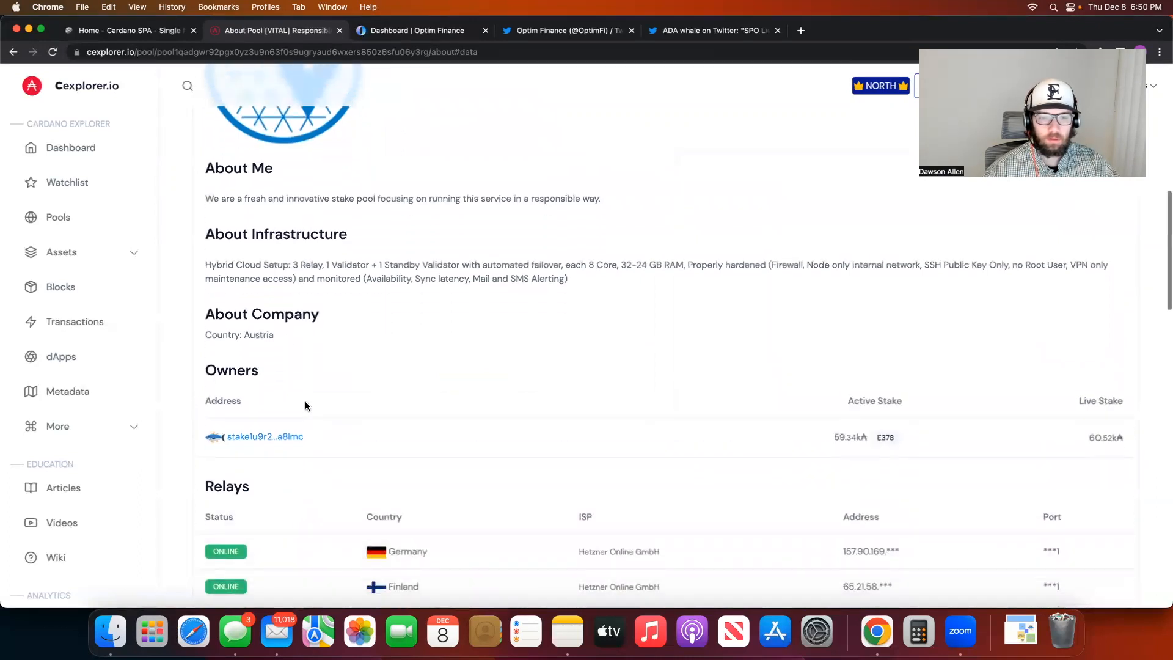
{"action": "scroll", "coordinate": [306, 406], "scroll_direction": "down", "scroll_amount": 2}
{"action": "scroll", "coordinate": [306, 405], "scroll_direction": "down", "scroll_amount": 2}
{"action": "scroll", "coordinate": [305, 405], "scroll_direction": "down", "scroll_amount": 3}
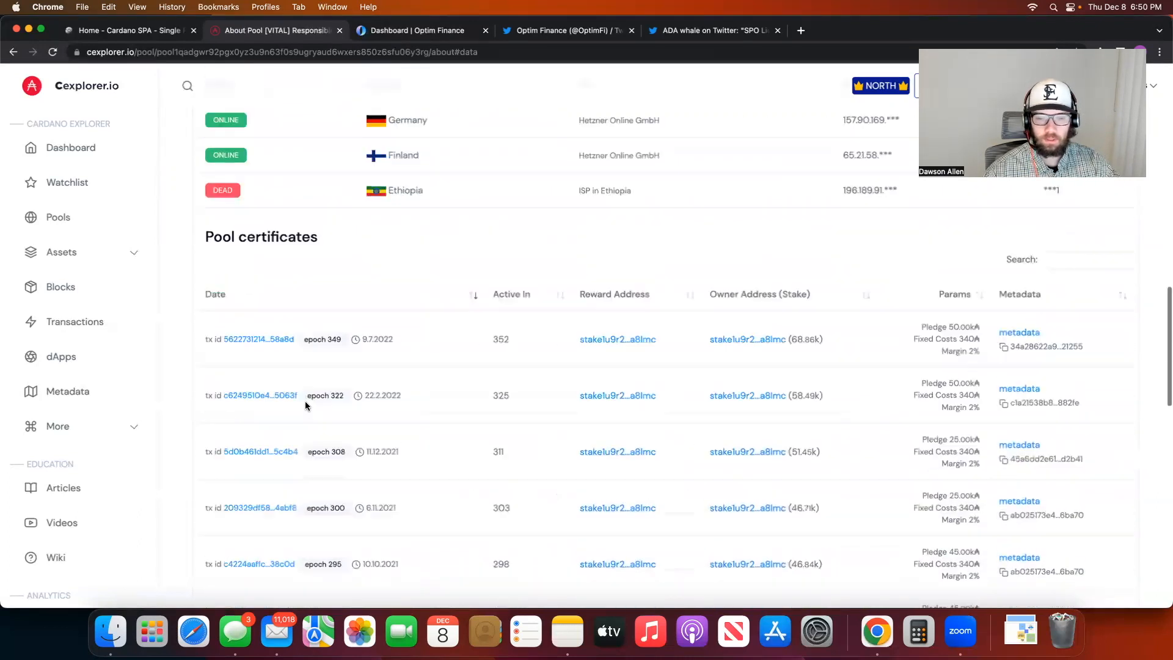
{"action": "scroll", "coordinate": [305, 406], "scroll_direction": "up", "scroll_amount": 5}
{"action": "scroll", "coordinate": [305, 406], "scroll_direction": "up", "scroll_amount": 2}
{"action": "scroll", "coordinate": [305, 406], "scroll_direction": "up", "scroll_amount": 5}
{"action": "scroll", "coordinate": [311, 394], "scroll_direction": "up", "scroll_amount": 3}
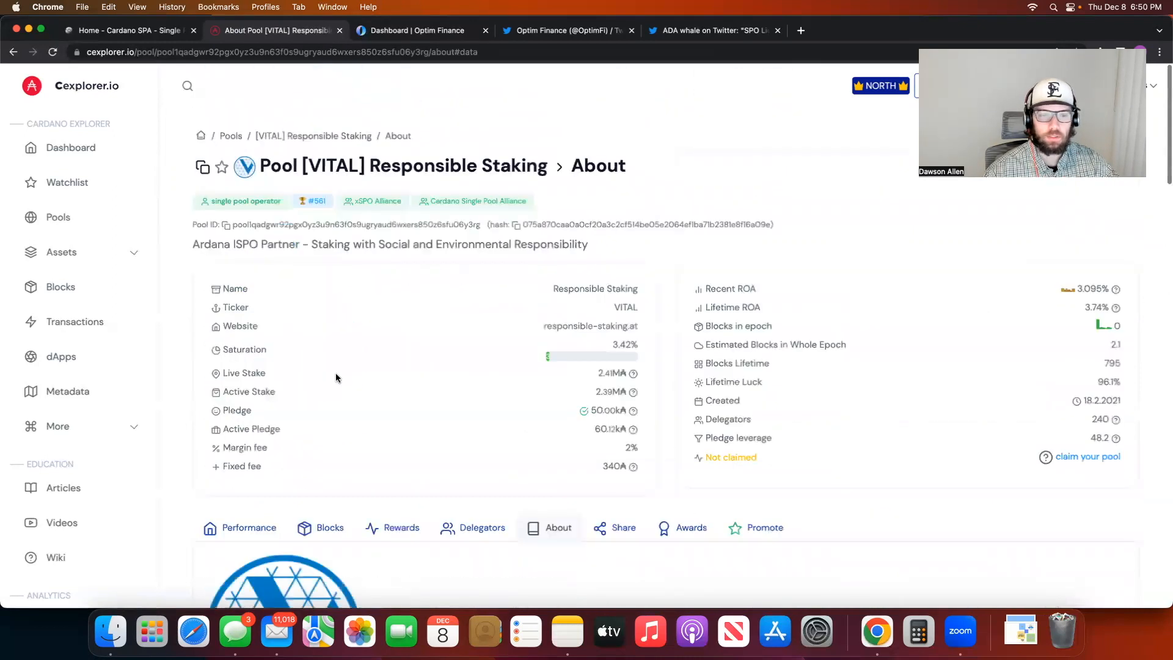
Switch to the ADA whale tweet praising OptimFi's SPO Liquidity Bonds
{"action": "key", "text": "super+5"}
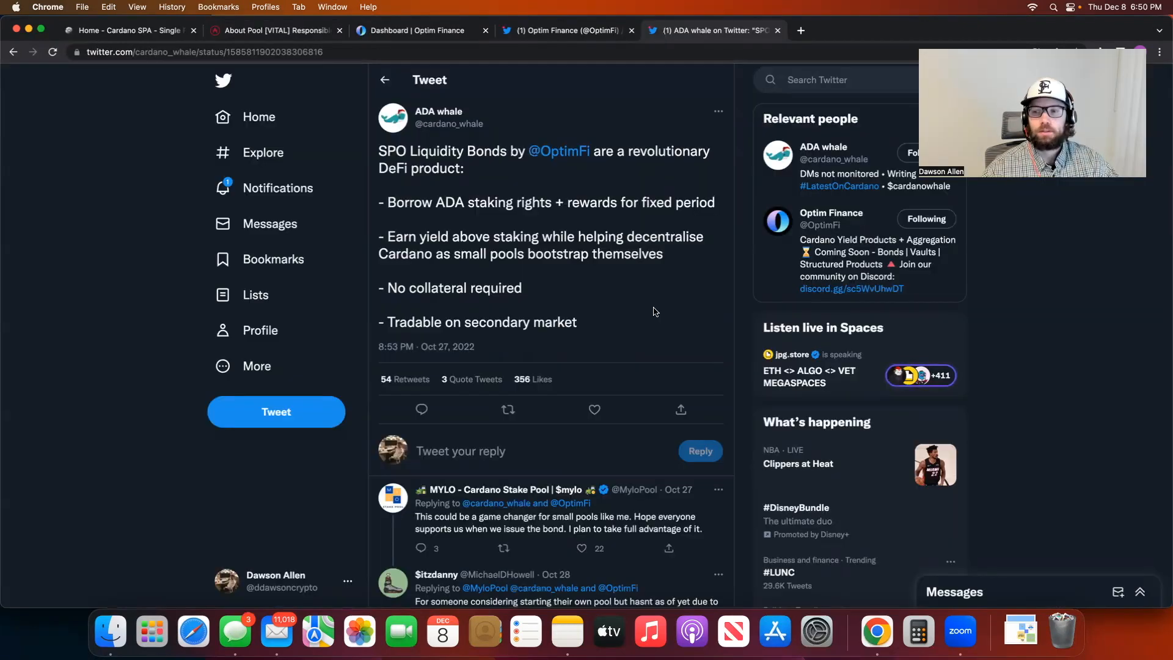